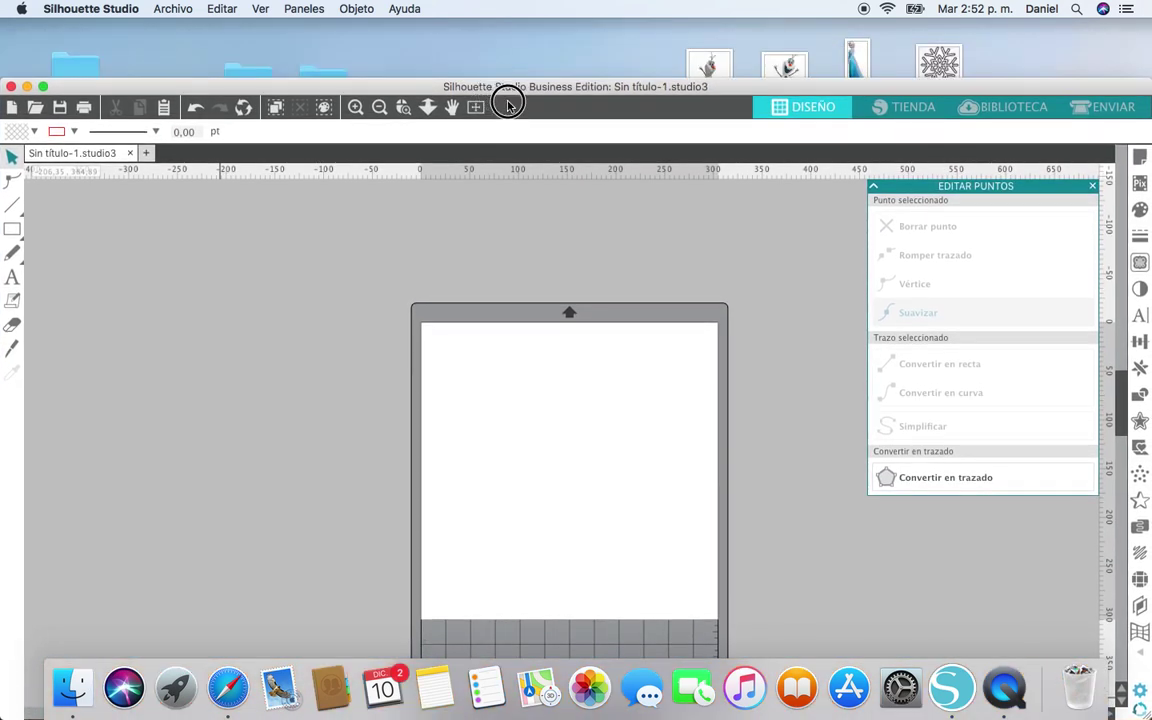
Prepare the Trace tool and place the Elsa desktop image on the page, enlarged to about 128 × 258 mm.
drag(734, 90, 728, 96)
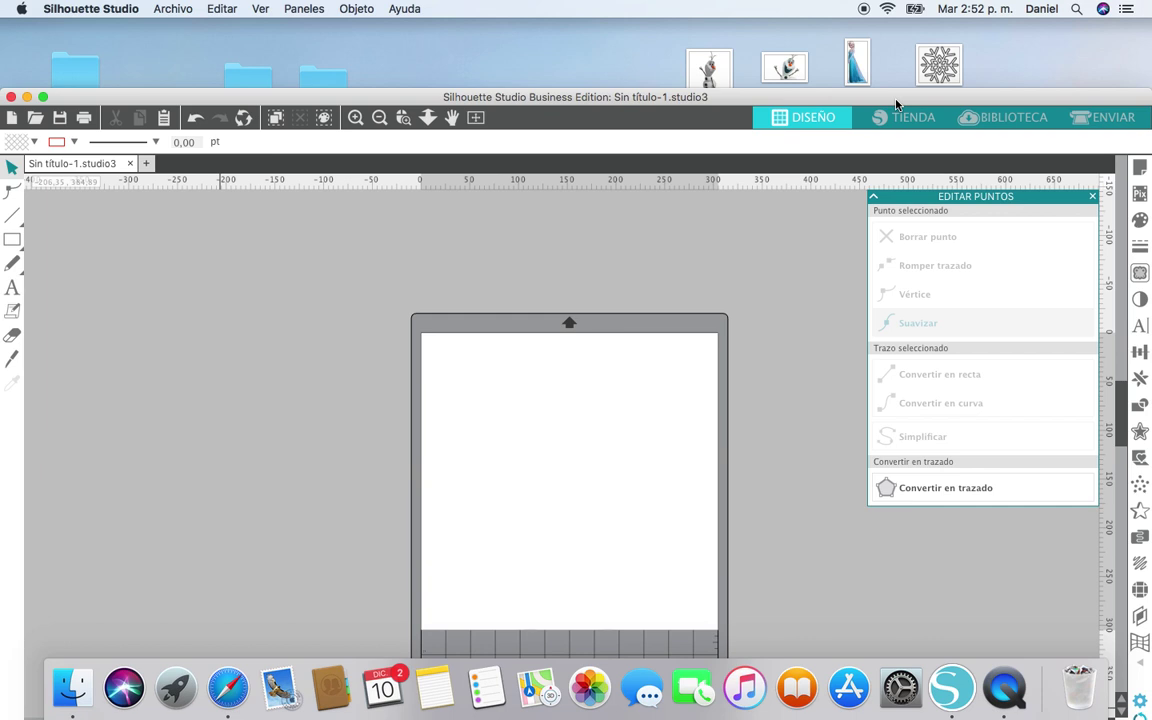
click(1139, 275)
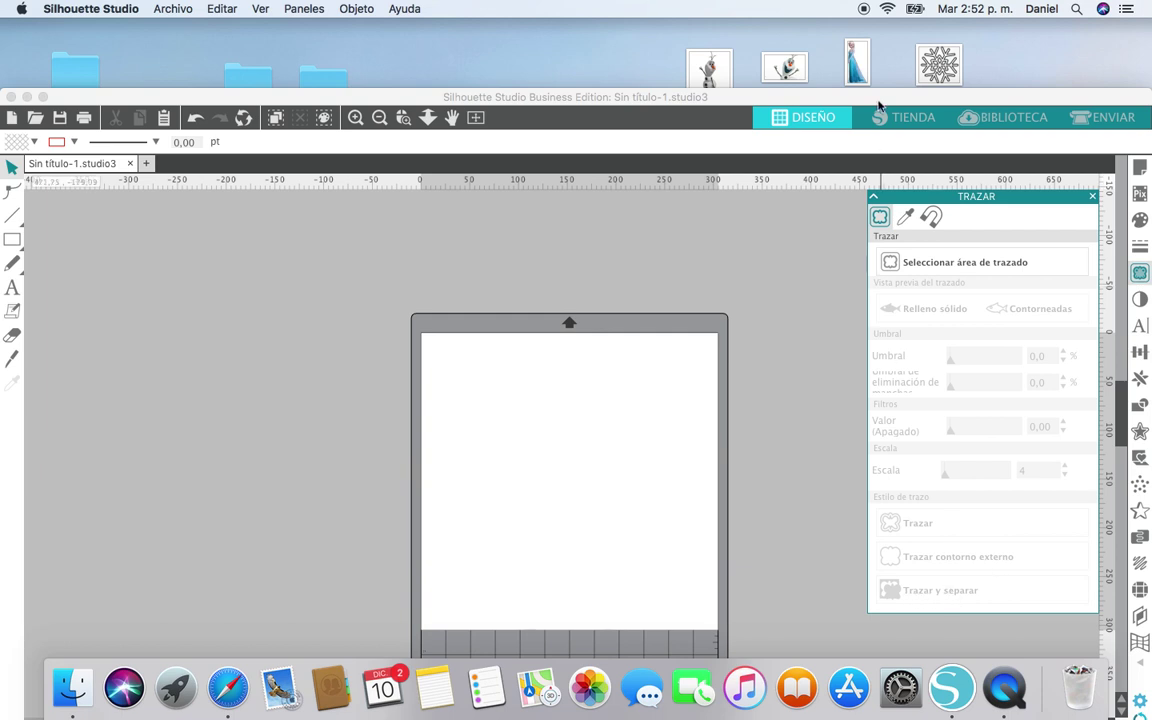
drag(866, 55, 583, 453)
click(567, 484)
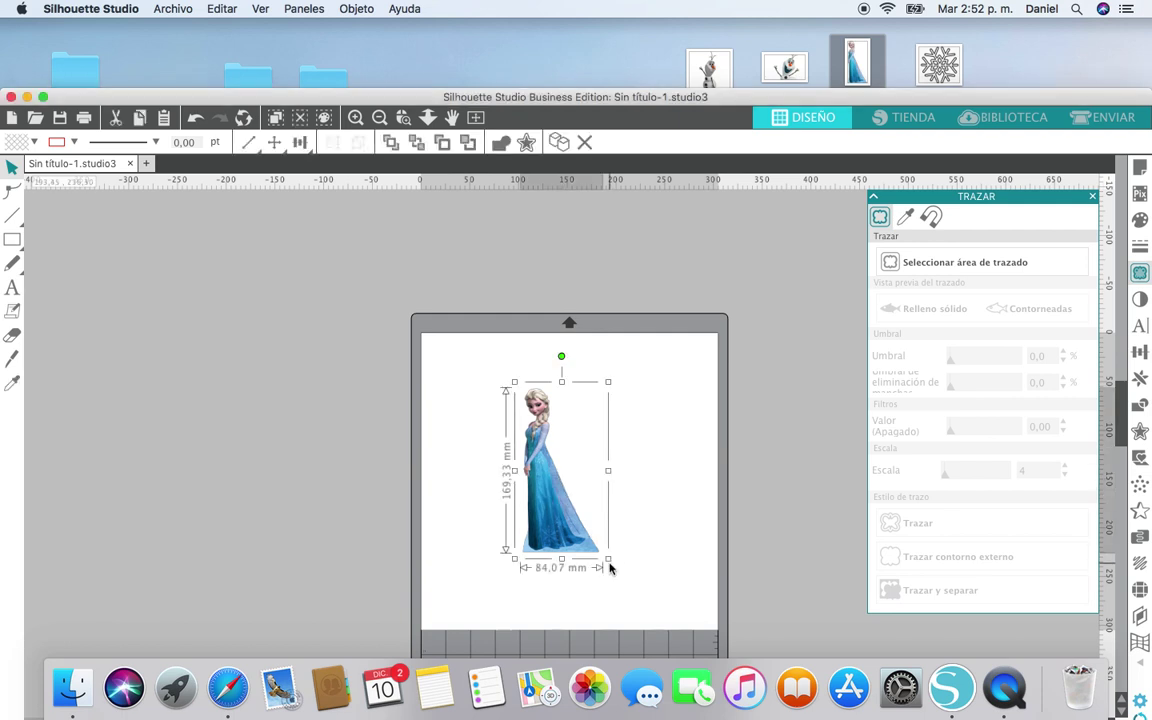
drag(607, 555, 699, 607)
drag(548, 555, 526, 538)
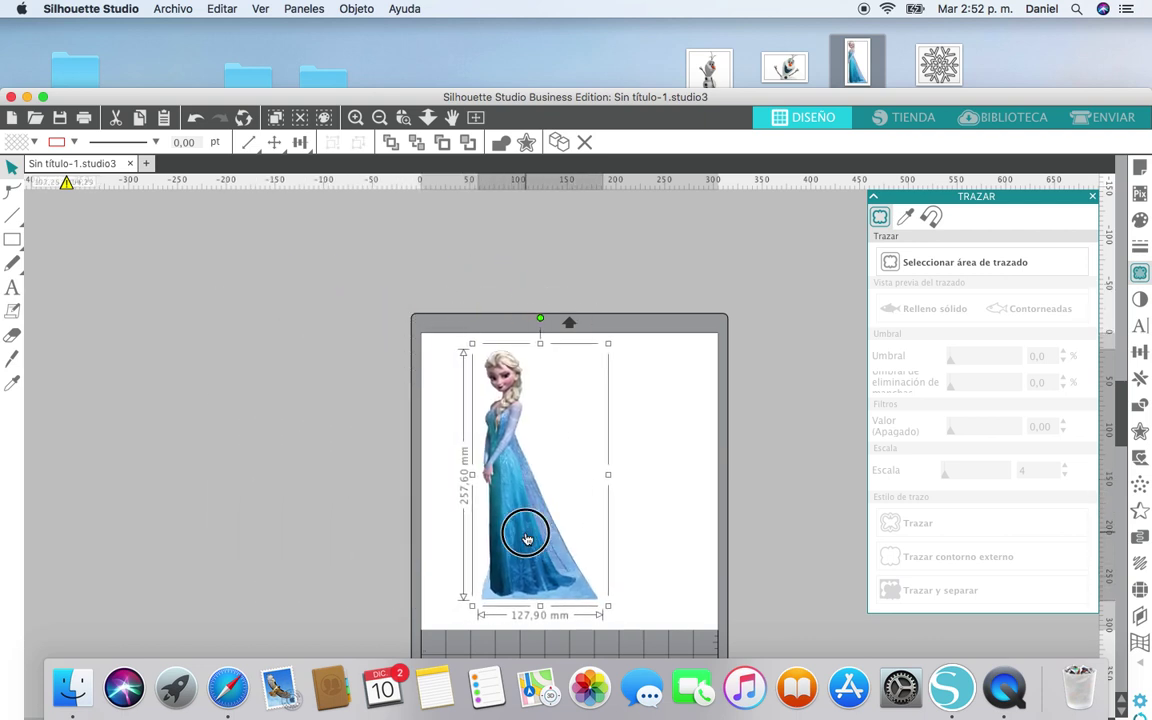
Trace the outer contour of the Elsa image, using a trace area around the whole figure and a threshold of 100%.
click(964, 262)
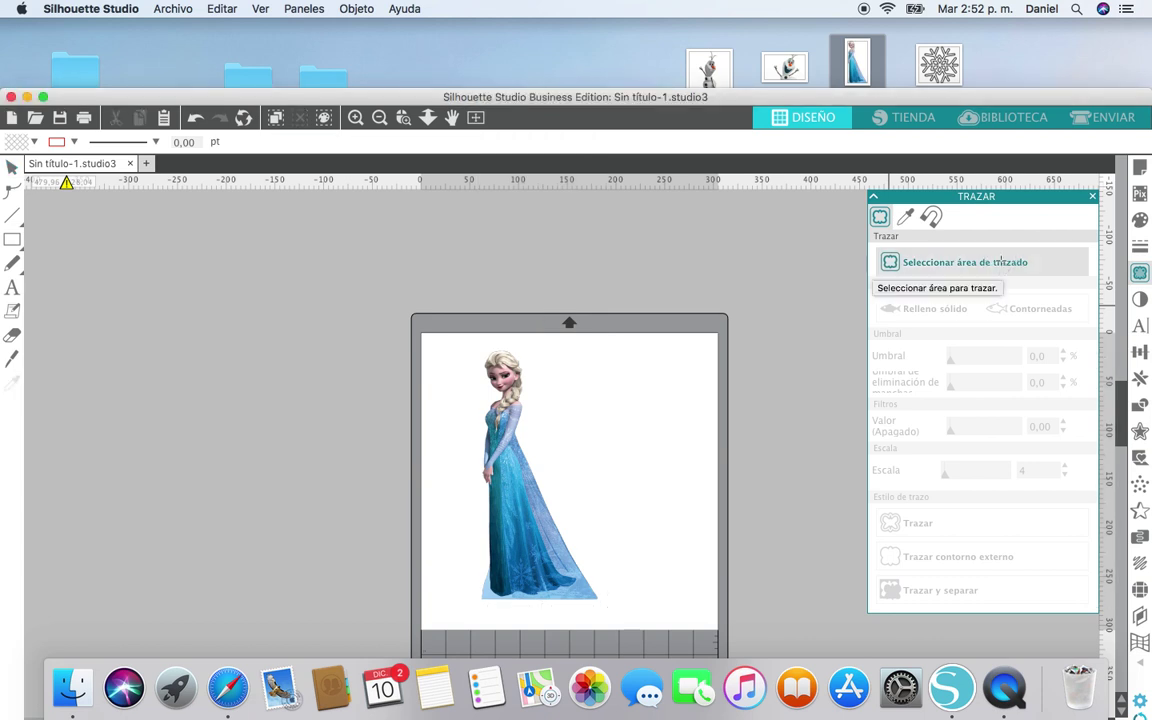
mouse_move(460, 334)
mouse_down()
mouse_move(560, 450)
mouse_move(594, 563)
mouse_move(626, 612)
mouse_up()
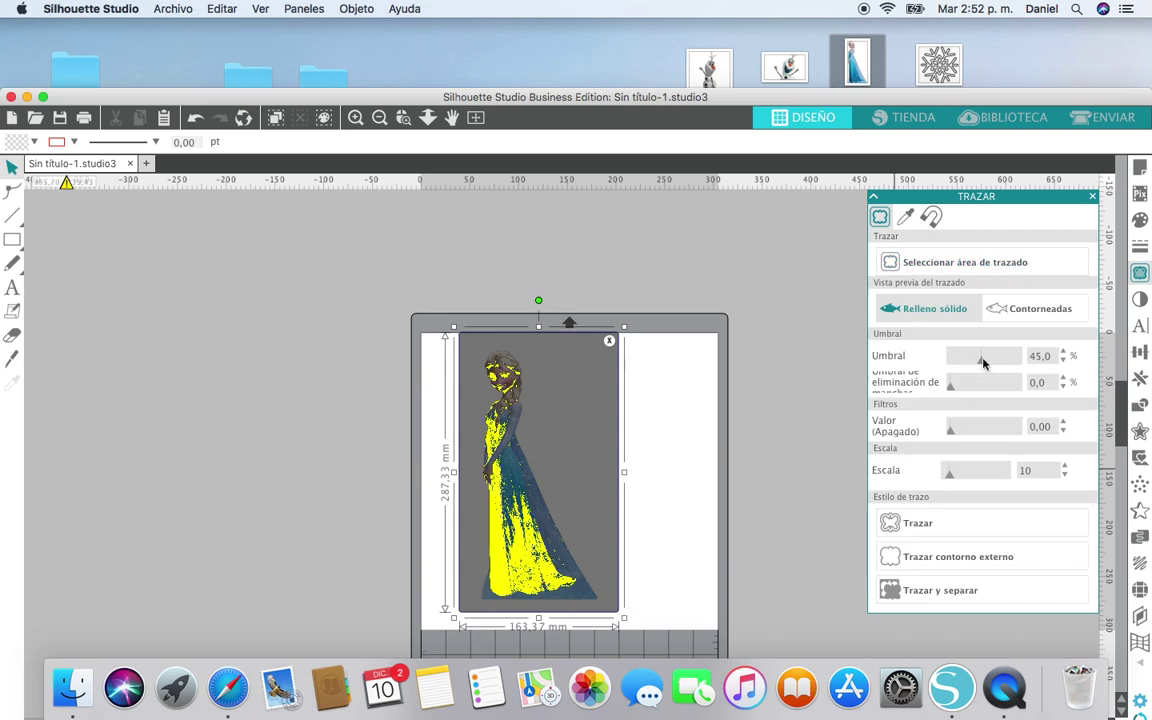
click(993, 363)
drag(993, 363, 1014, 363)
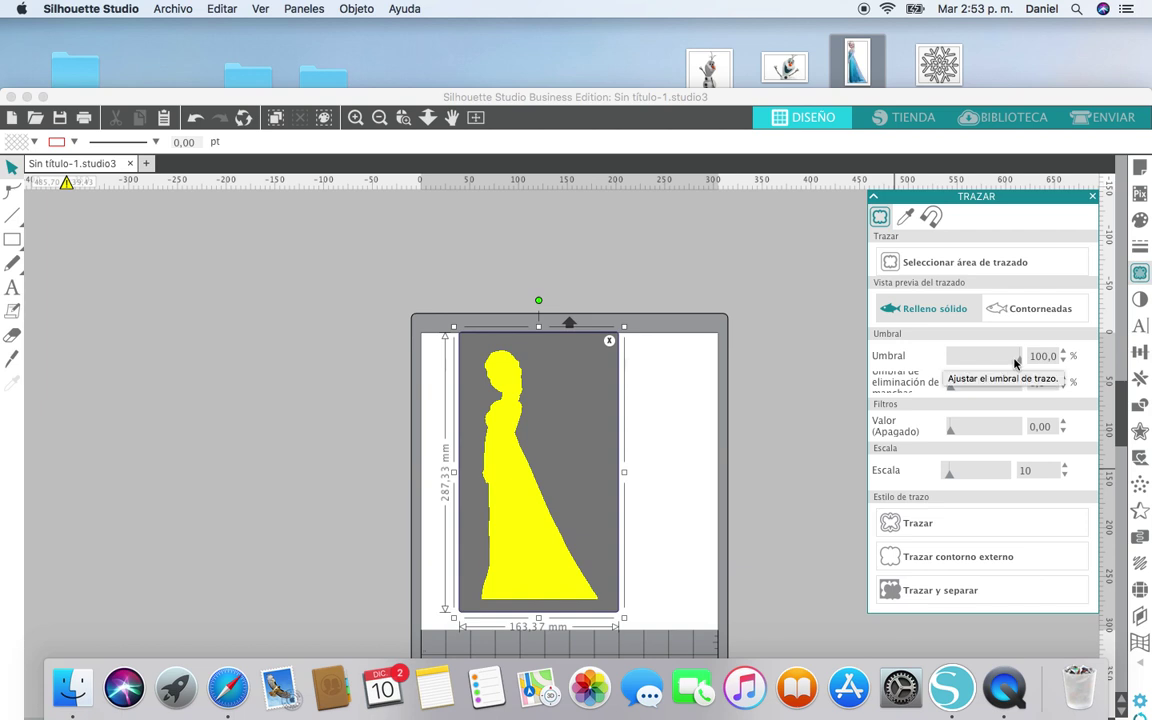
click(963, 563)
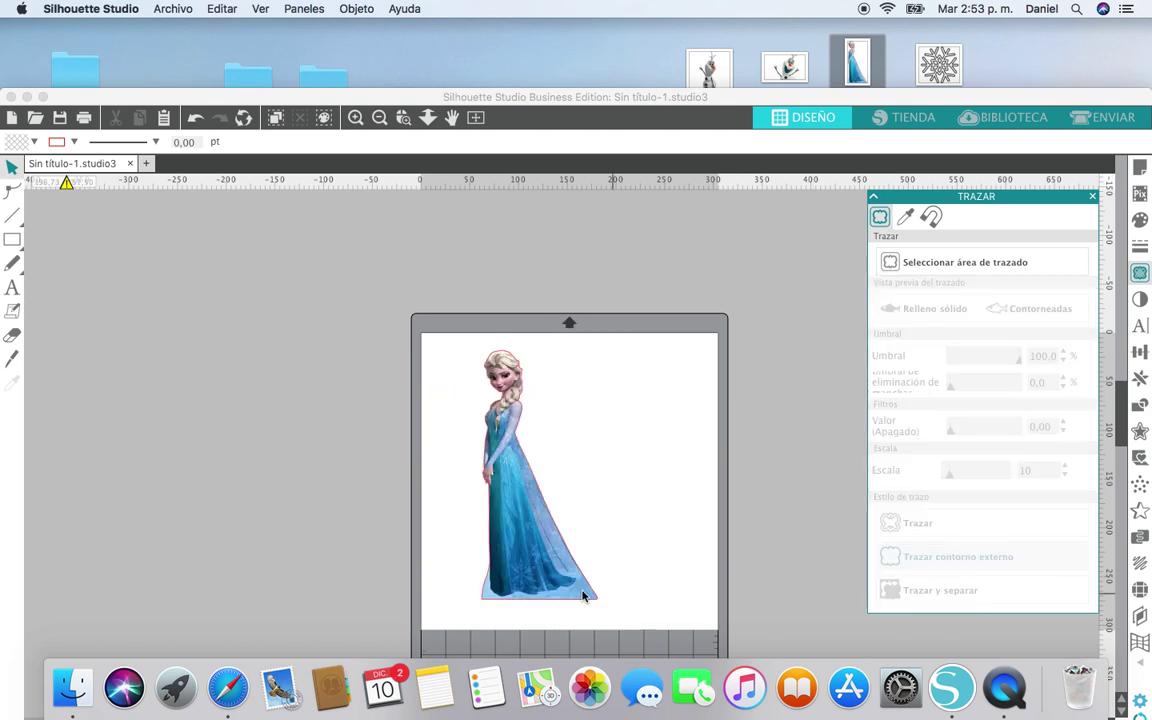
Pull the Elsa image apart from its traced outline to check the cut line, and undo the separation.
click(489, 442)
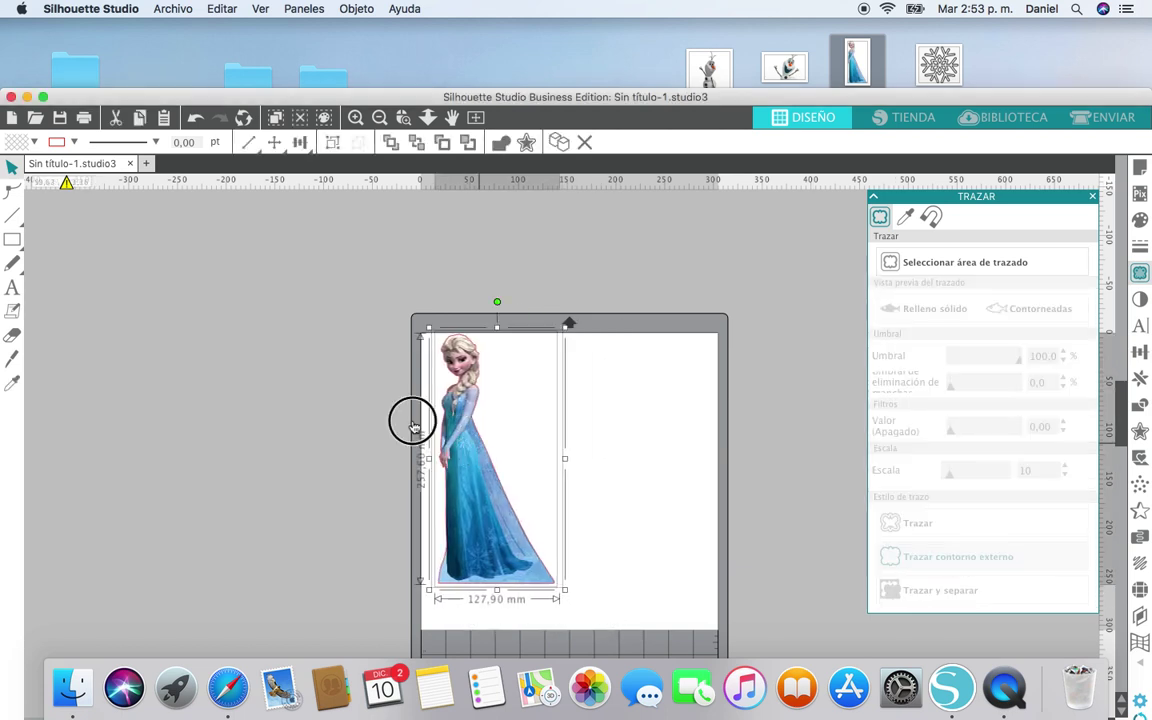
drag(489, 442, 205, 355)
click(306, 429)
drag(298, 447, 432, 458)
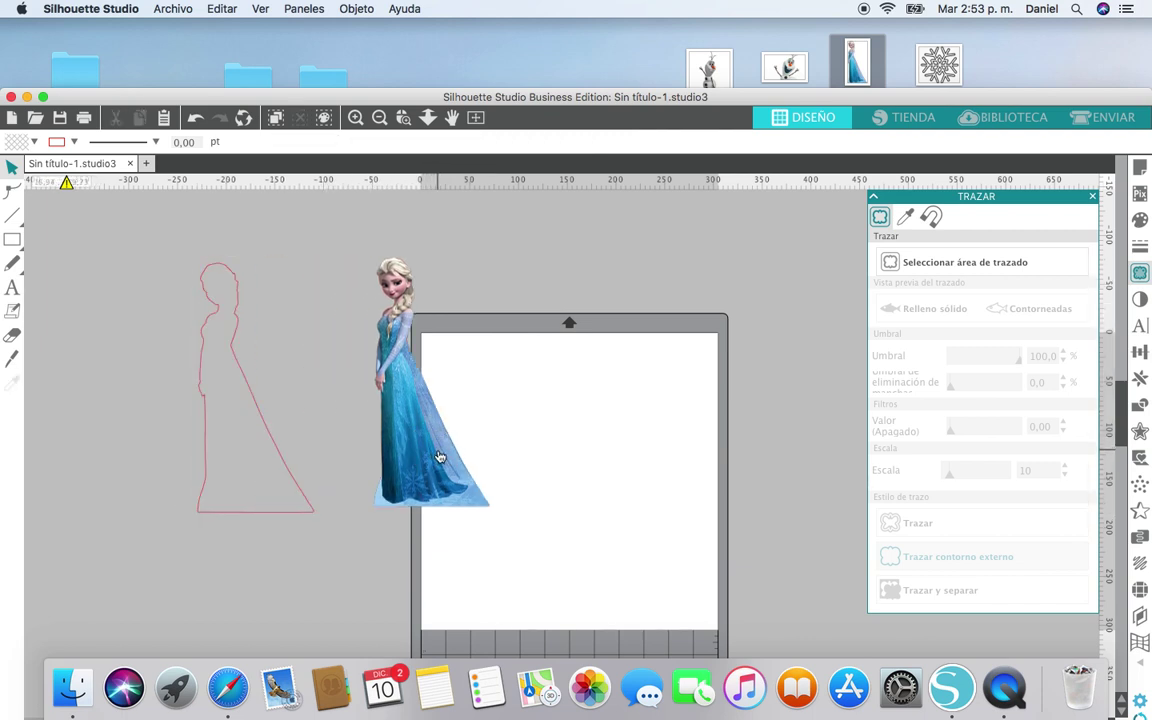
click(195, 118)
click(195, 118)
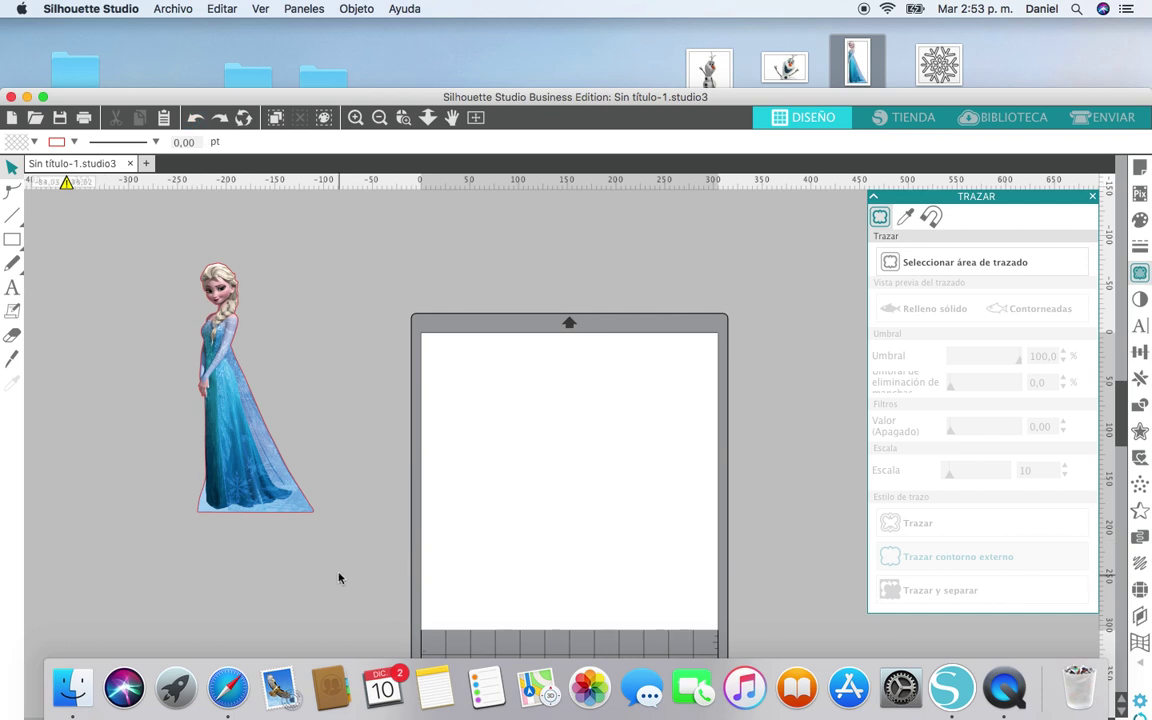
Move the Elsa image and its outline together back onto the page and preview the cut lines in the Send view.
drag(333, 583, 162, 301)
drag(314, 498, 540, 566)
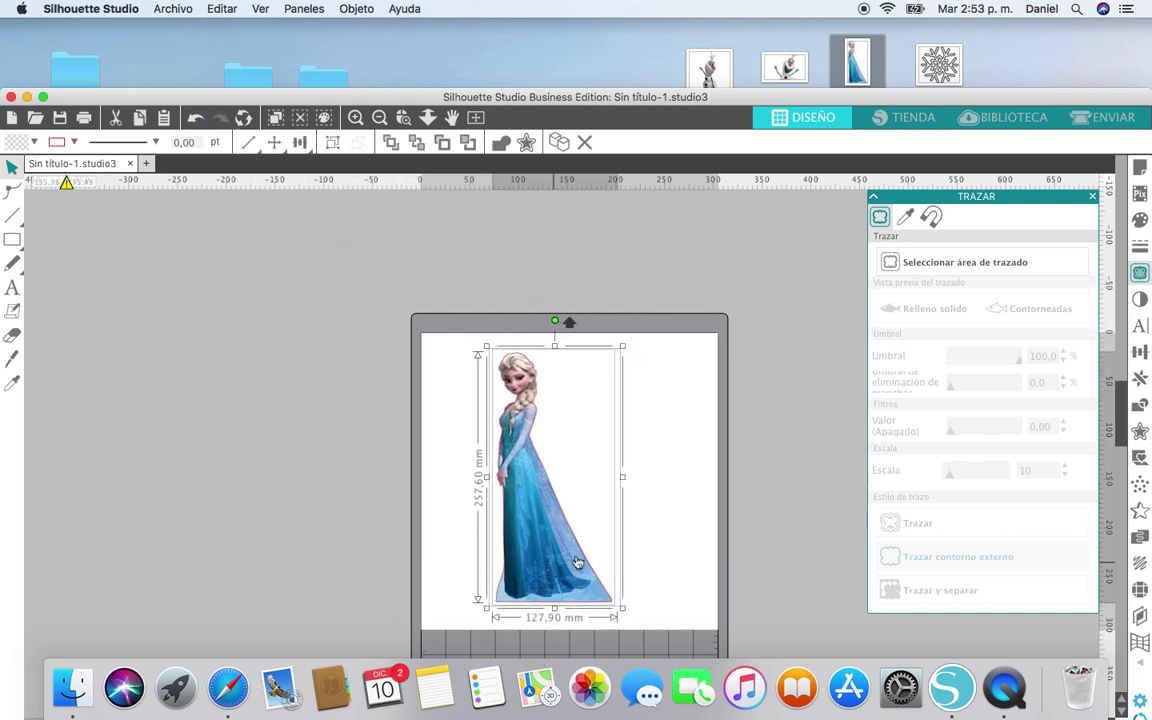
click(1124, 118)
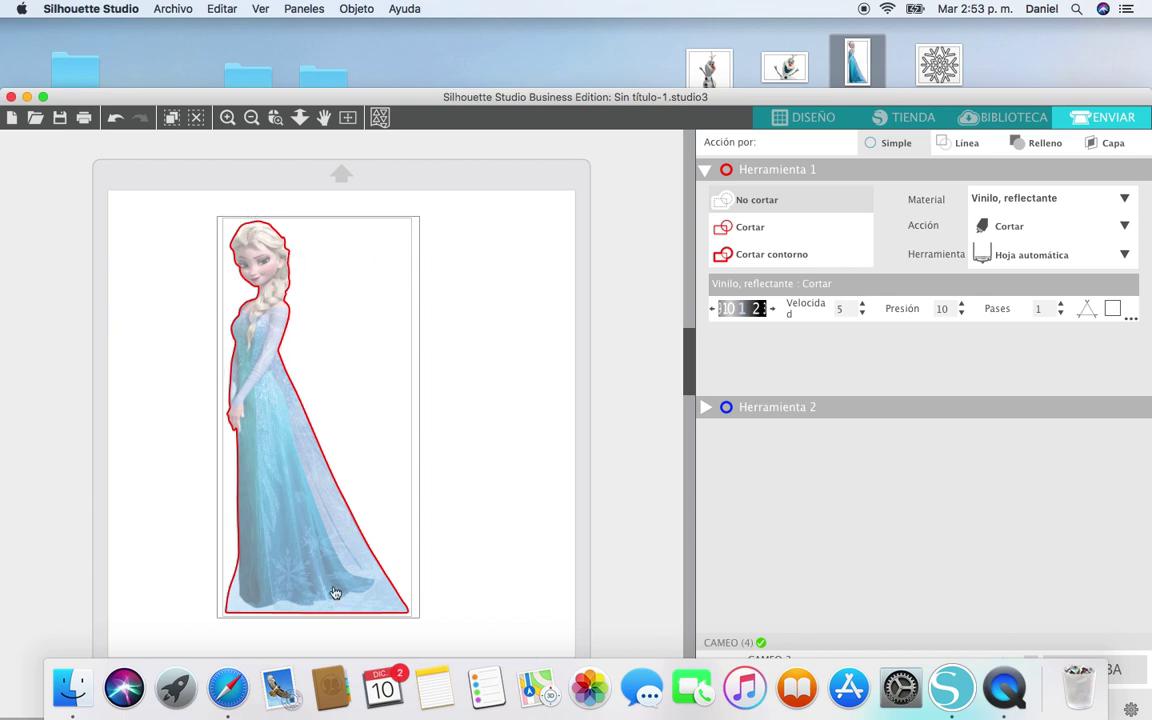
click(815, 118)
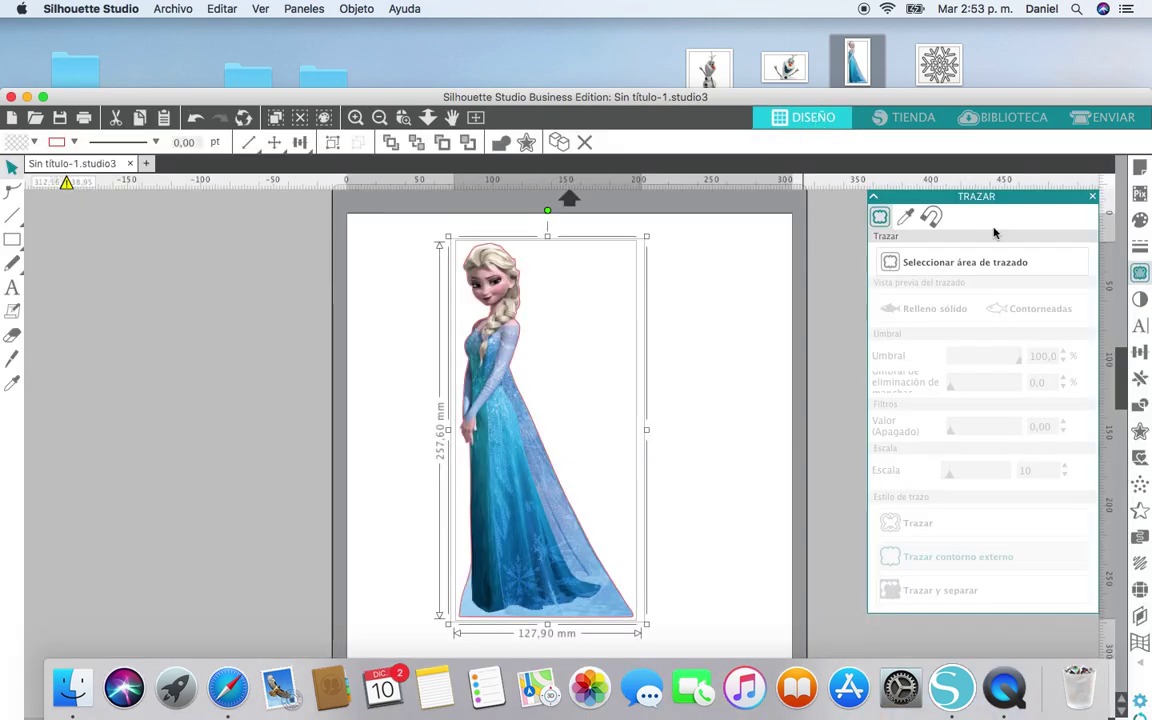
Add Type 1 registration marks (CAMEO, Portrait, Curio) to the page setup.
click(1141, 170)
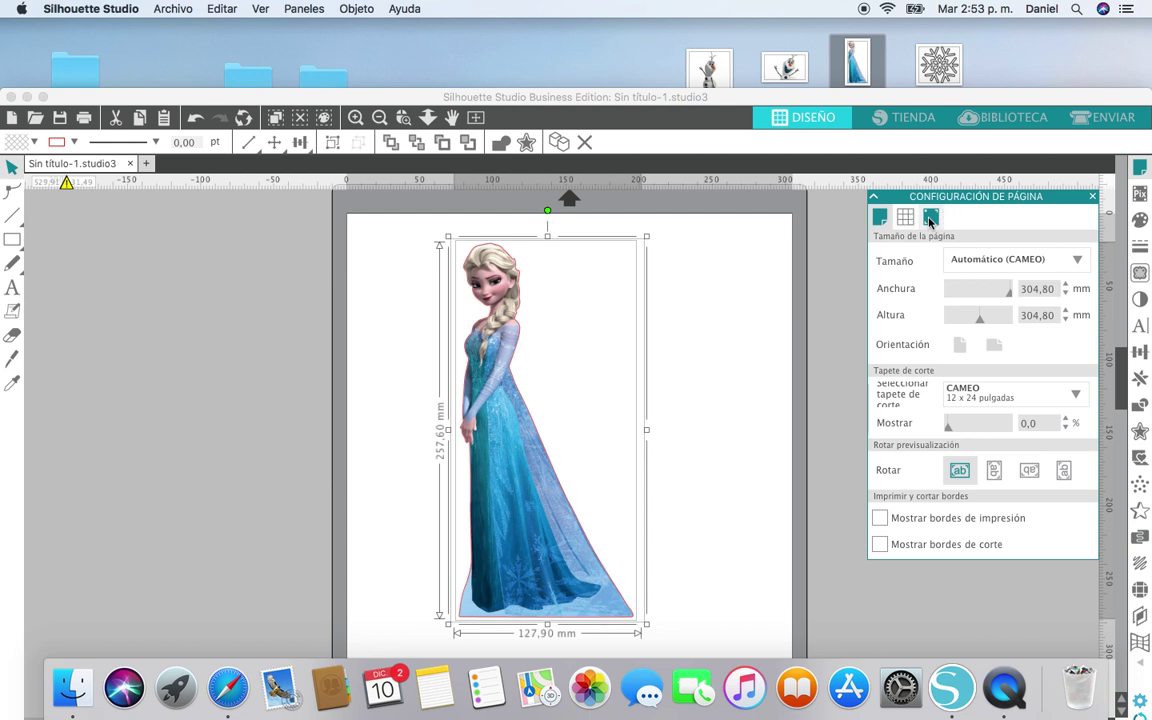
click(930, 219)
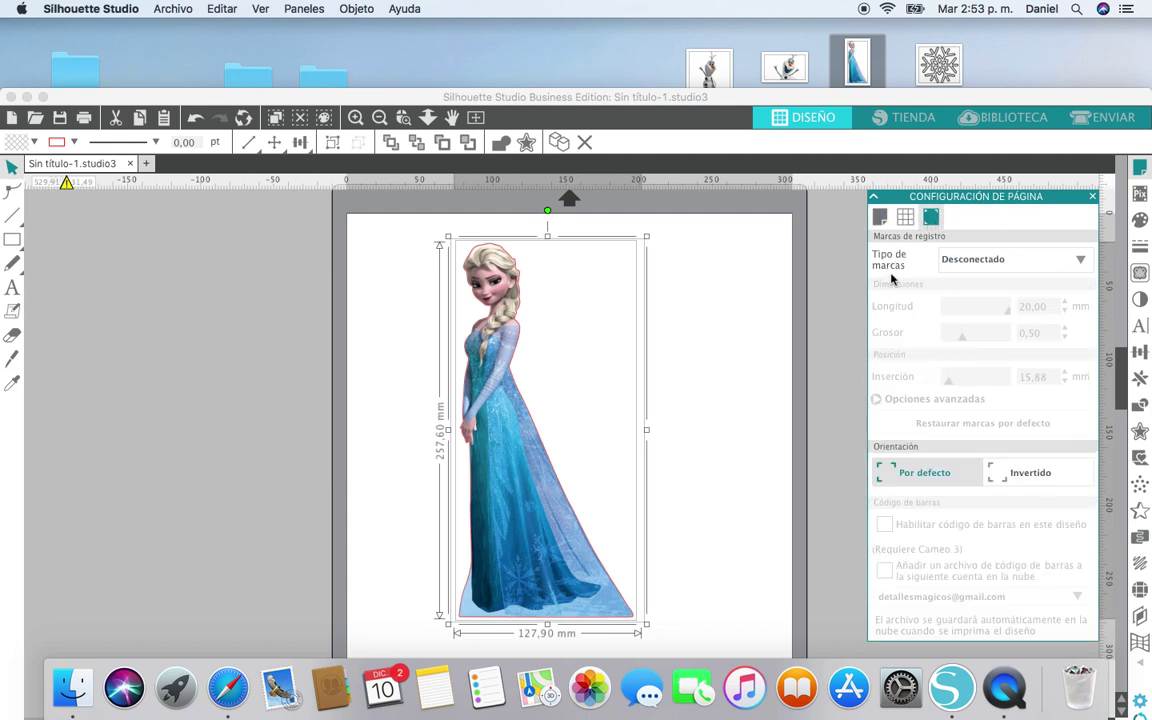
click(990, 258)
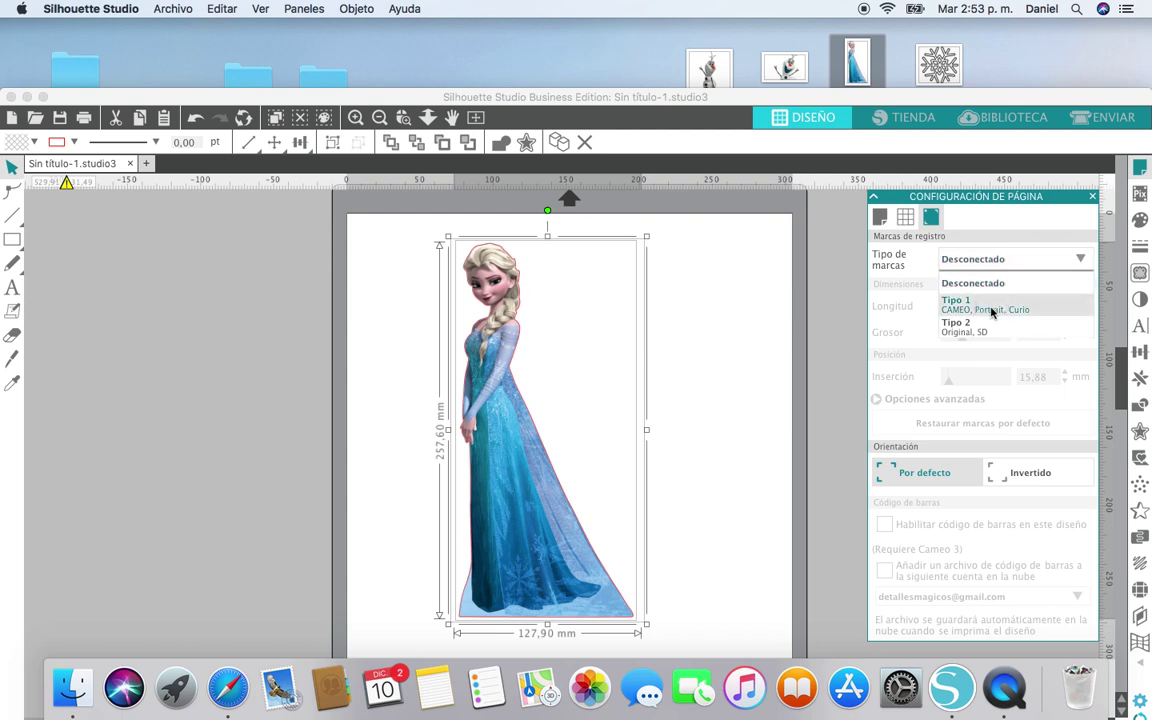
click(992, 309)
Reposition the Elsa image with its outline so the figure sits clear of the hatched registration mark areas.
drag(492, 398, 449, 415)
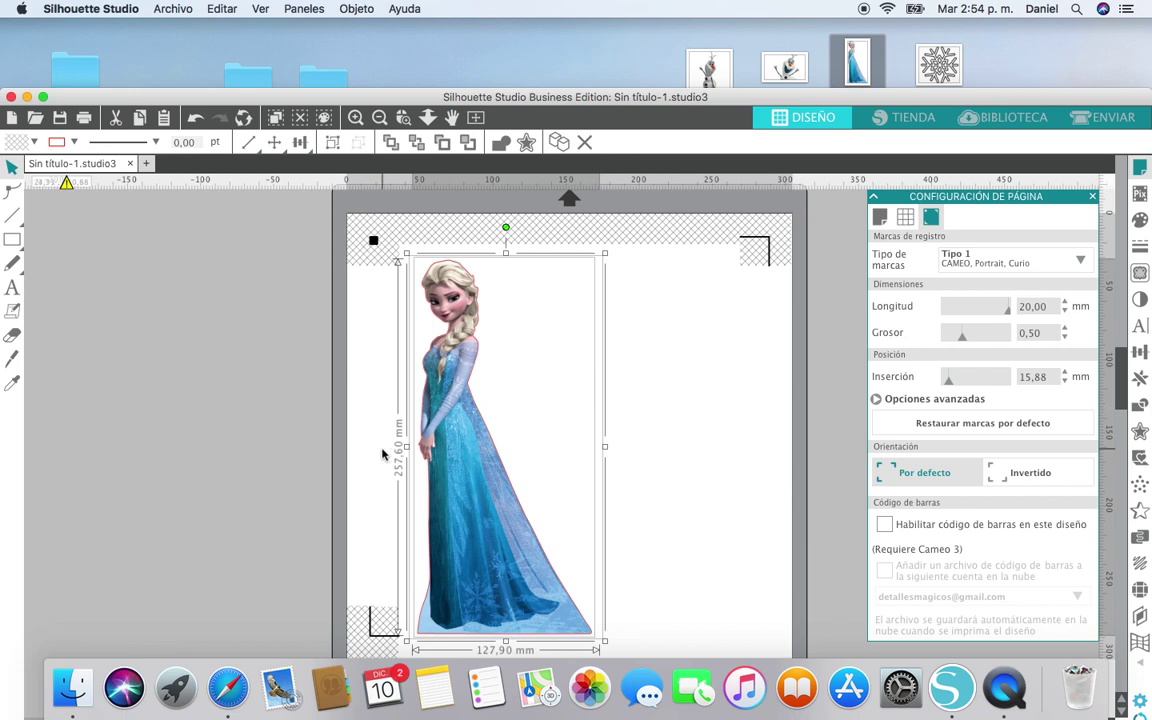
click(458, 424)
scroll(509, 500, down, 3)
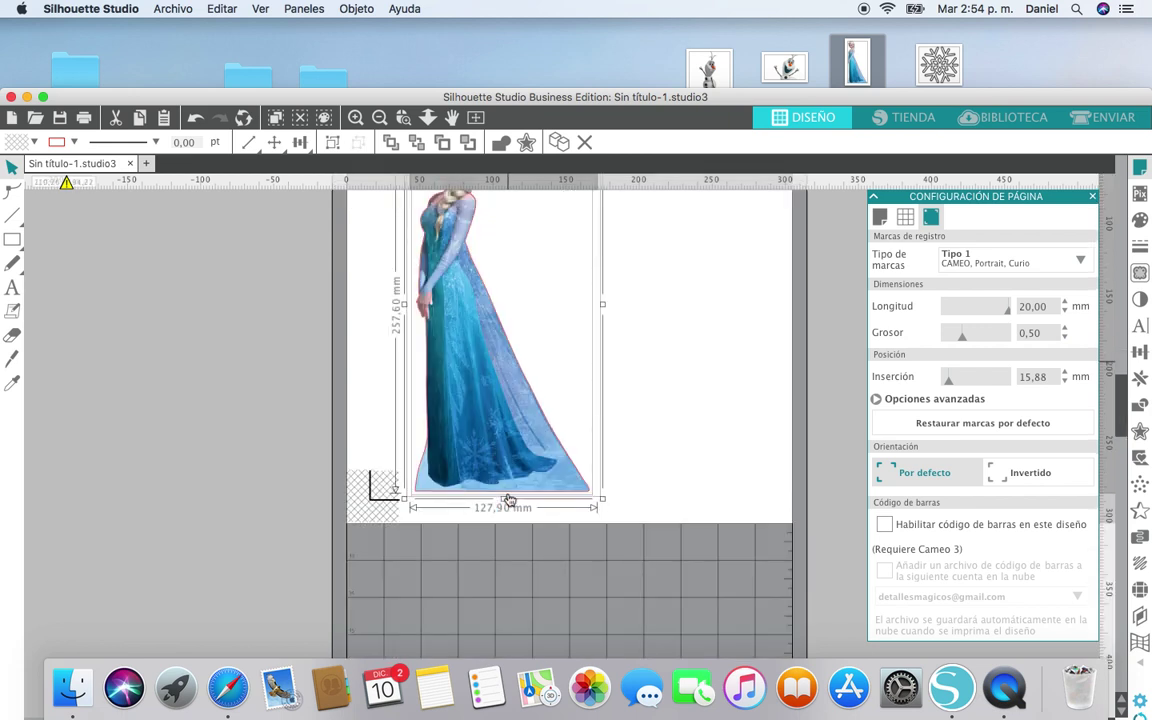
scroll(509, 500, up, 2)
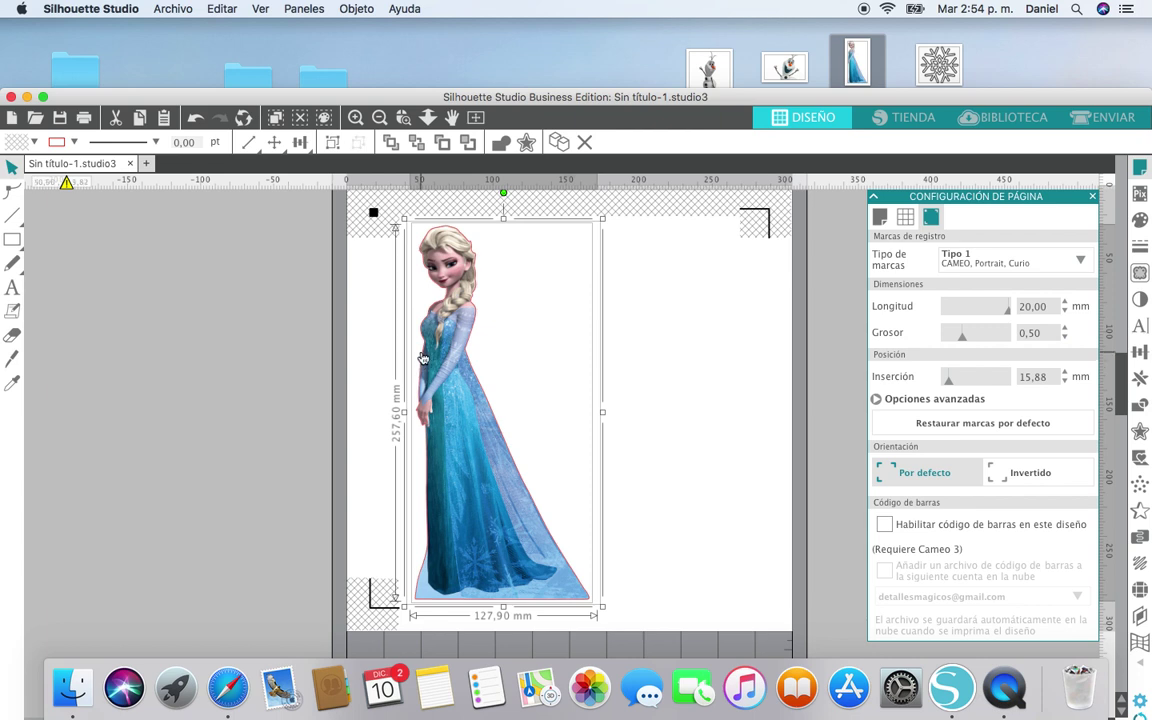
Delete the Elsa image with its outline and place the waving Olaf image beside the page, enlarged to about 201 × 126 mm.
drag(418, 338, 172, 334)
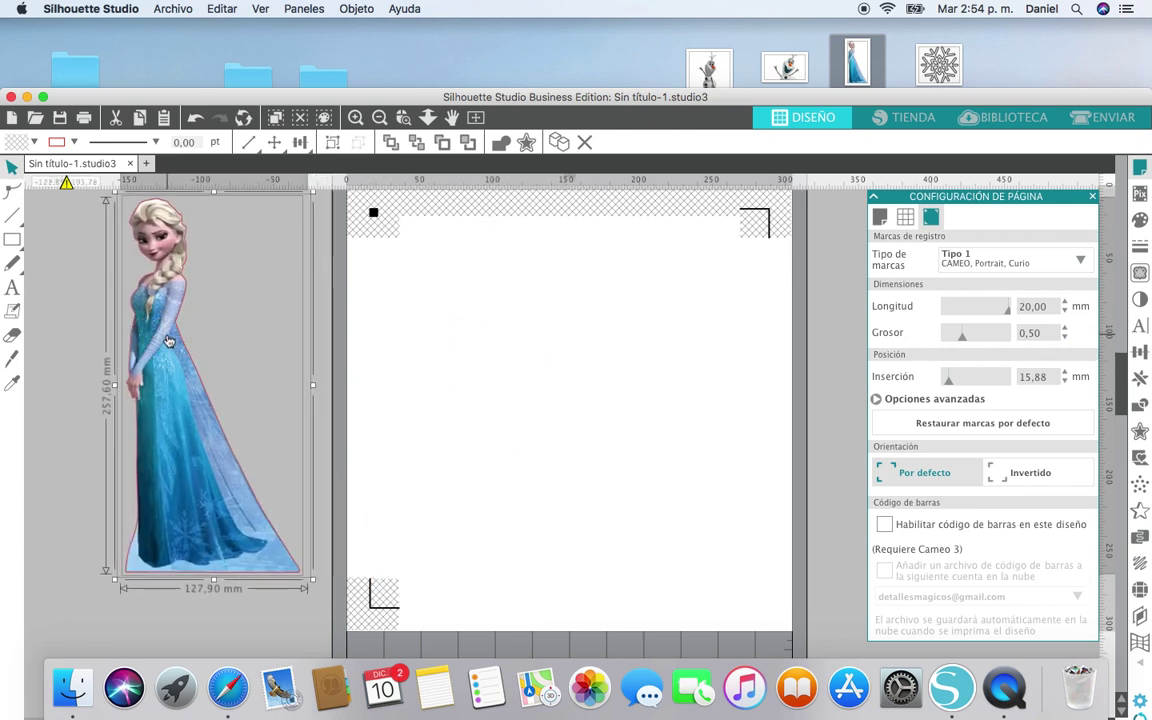
key(Delete)
drag(788, 75, 413, 416)
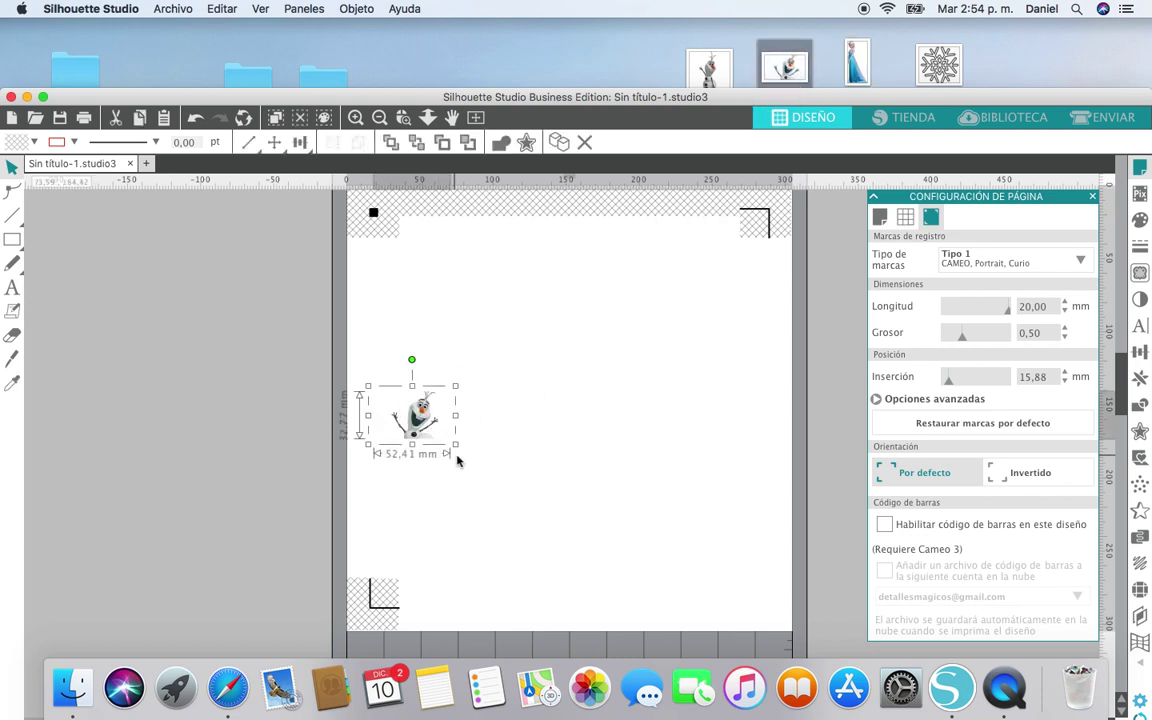
drag(458, 450, 673, 582)
drag(528, 518, 215, 423)
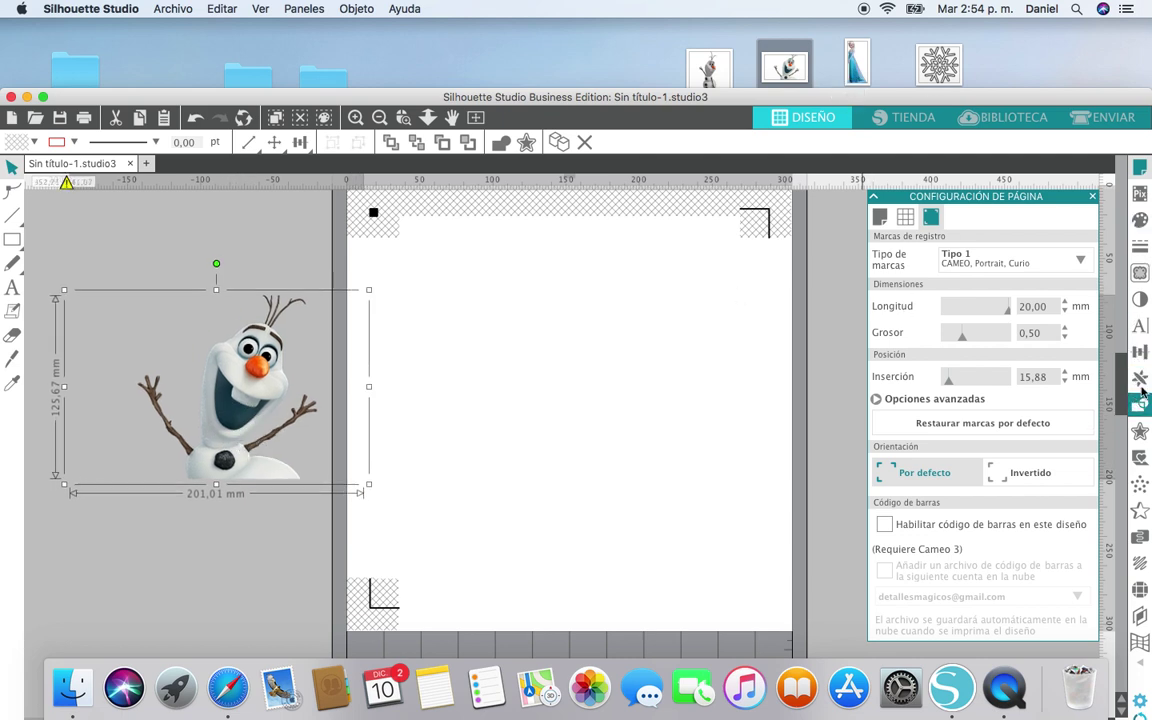
Trace the outer contour of the Olaf image, using a trace area around the whole figure and a threshold of 100%.
click(1143, 277)
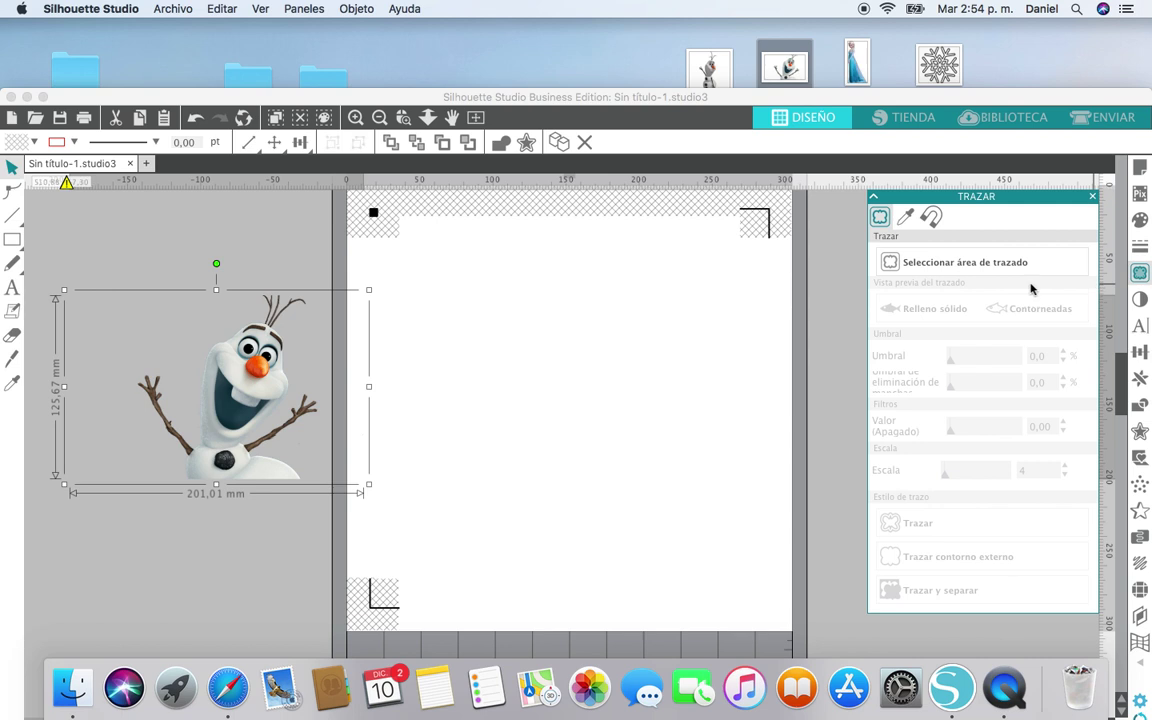
click(949, 259)
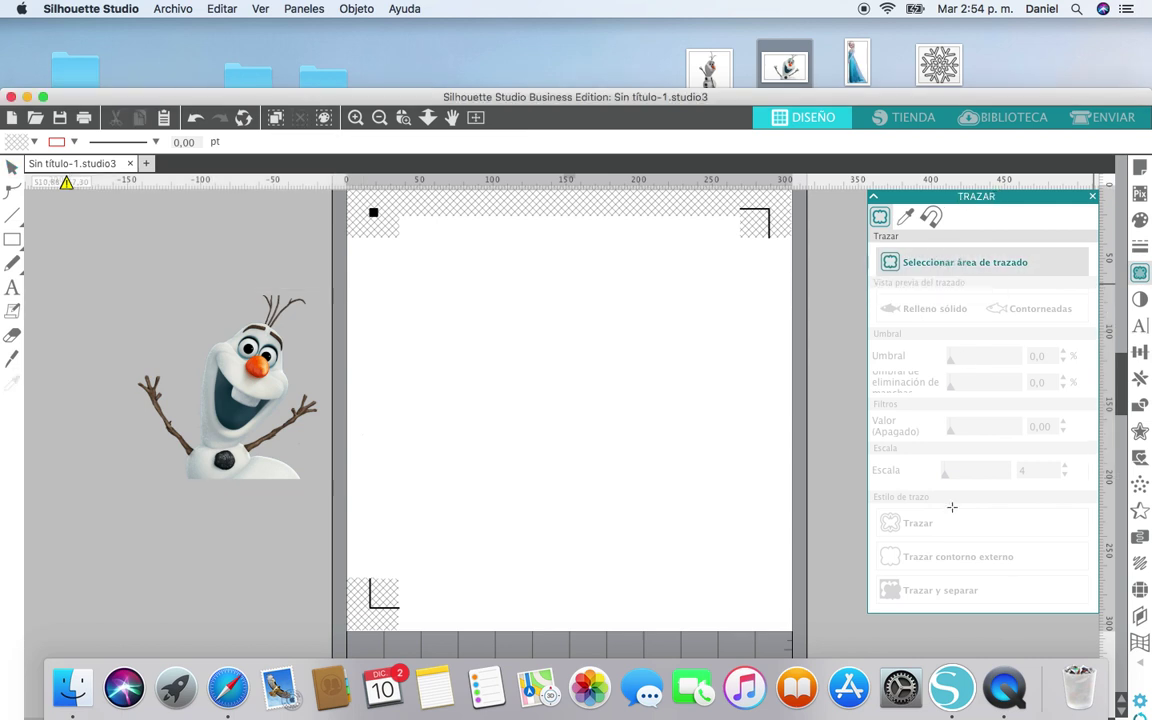
mouse_move(100, 261)
mouse_down()
mouse_move(329, 442)
mouse_move(355, 497)
mouse_up()
mouse_move(984, 366)
mouse_down()
mouse_move(1035, 358)
mouse_move(1023, 355)
mouse_up()
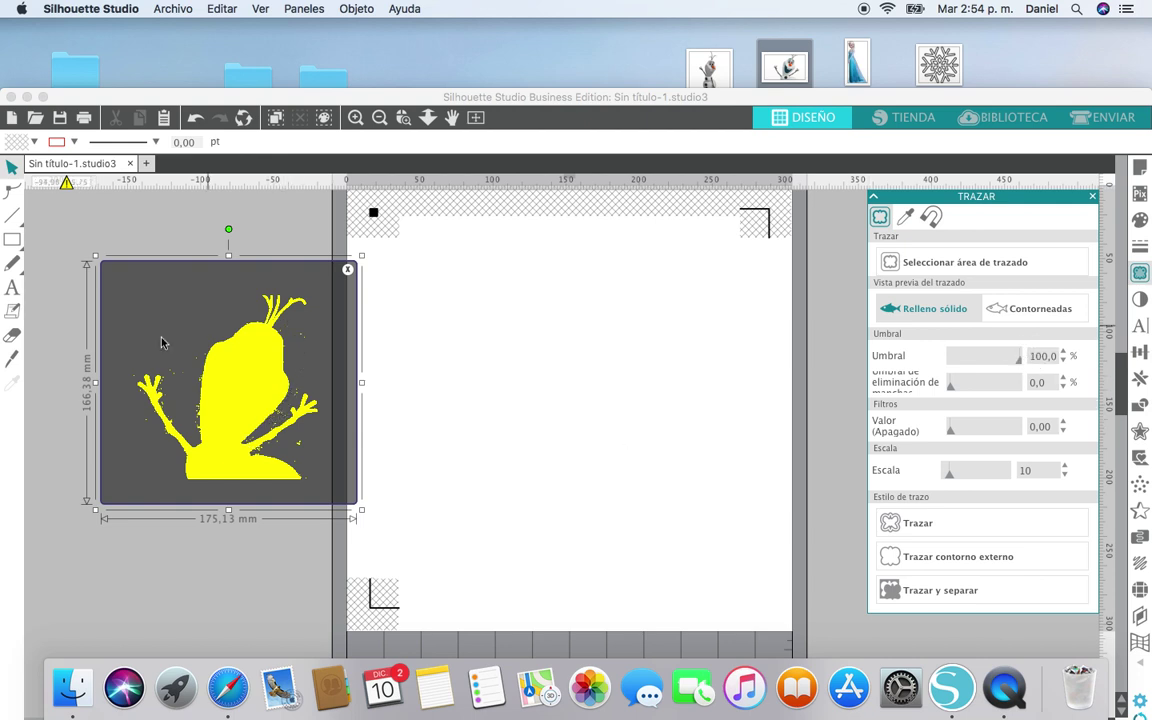
drag(1022, 362, 1017, 366)
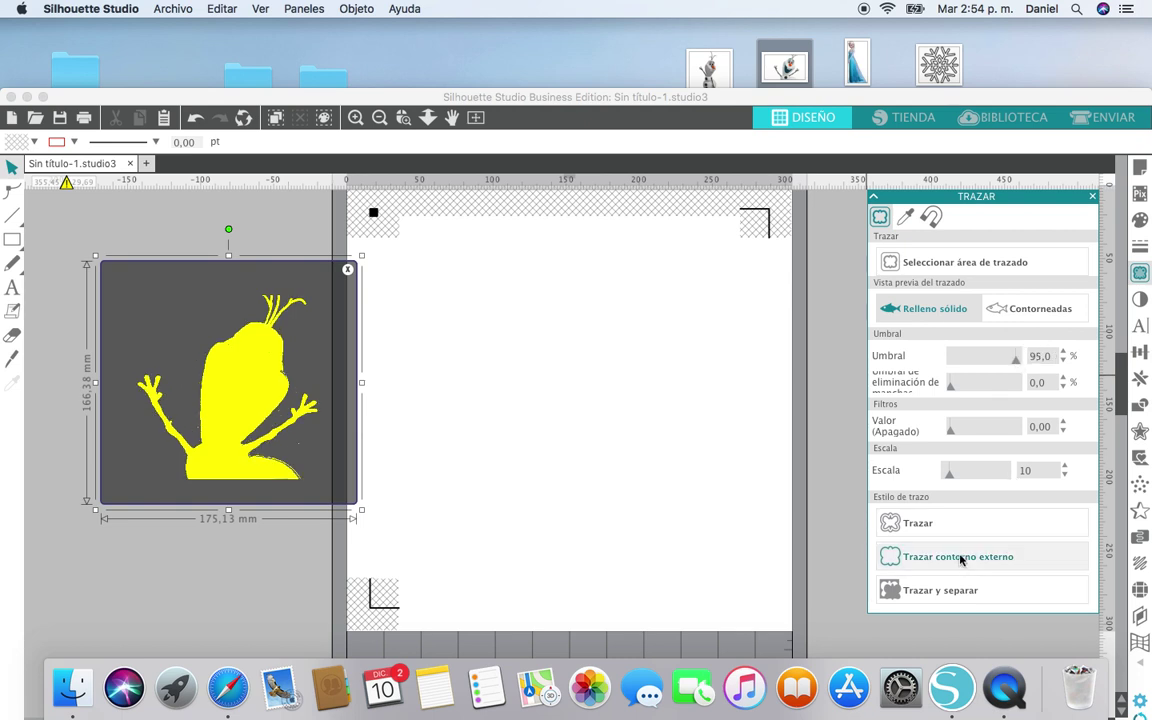
drag(1015, 363, 1043, 363)
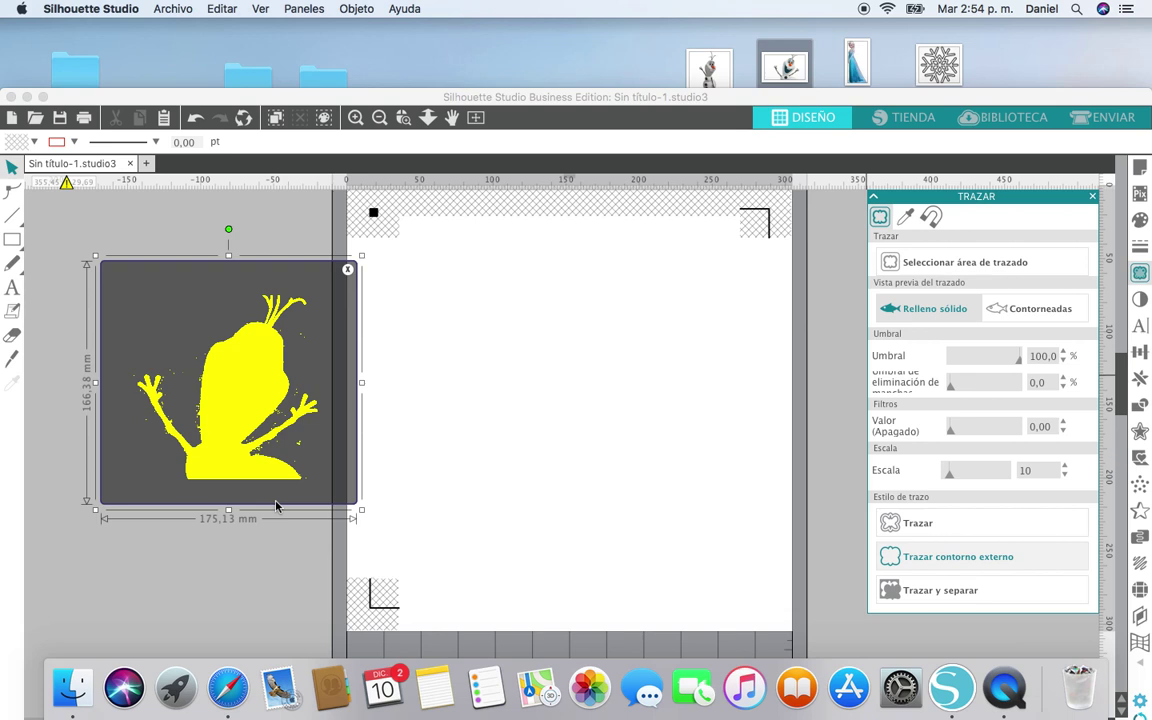
Move the Olaf image off its traced outline onto the page and release the outline's compound path.
mouse_move(244, 470)
mouse_down()
mouse_move(254, 540)
mouse_move(506, 512)
mouse_up()
click(285, 469)
right_click(285, 469)
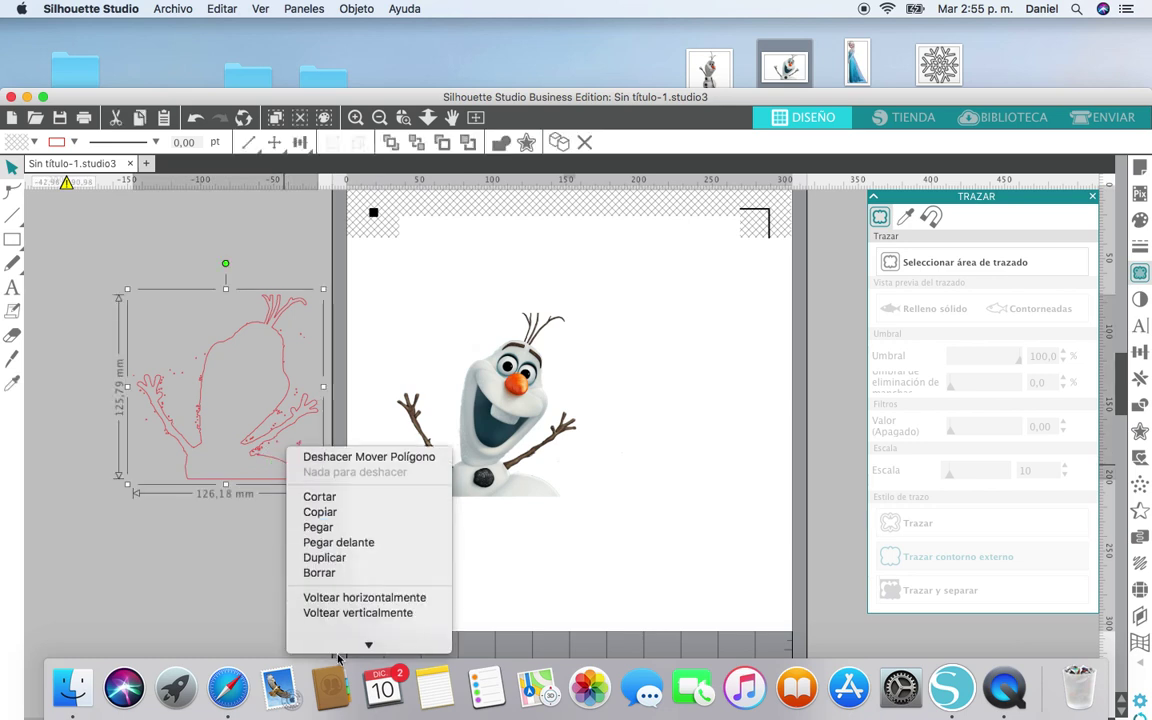
click(324, 541)
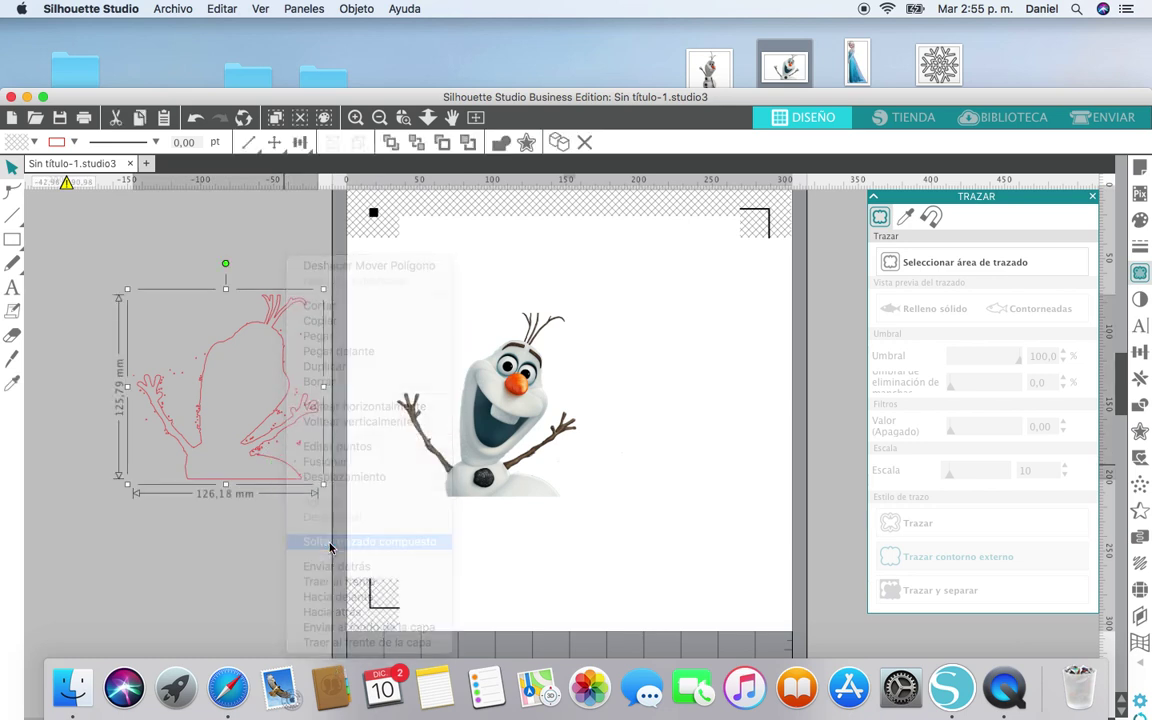
Move the main Olaf outline onto the page and delete the stray trace specks left beside the page.
click(254, 489)
mouse_move(254, 489)
mouse_down()
mouse_move(291, 563)
mouse_move(579, 504)
mouse_move(674, 437)
mouse_up()
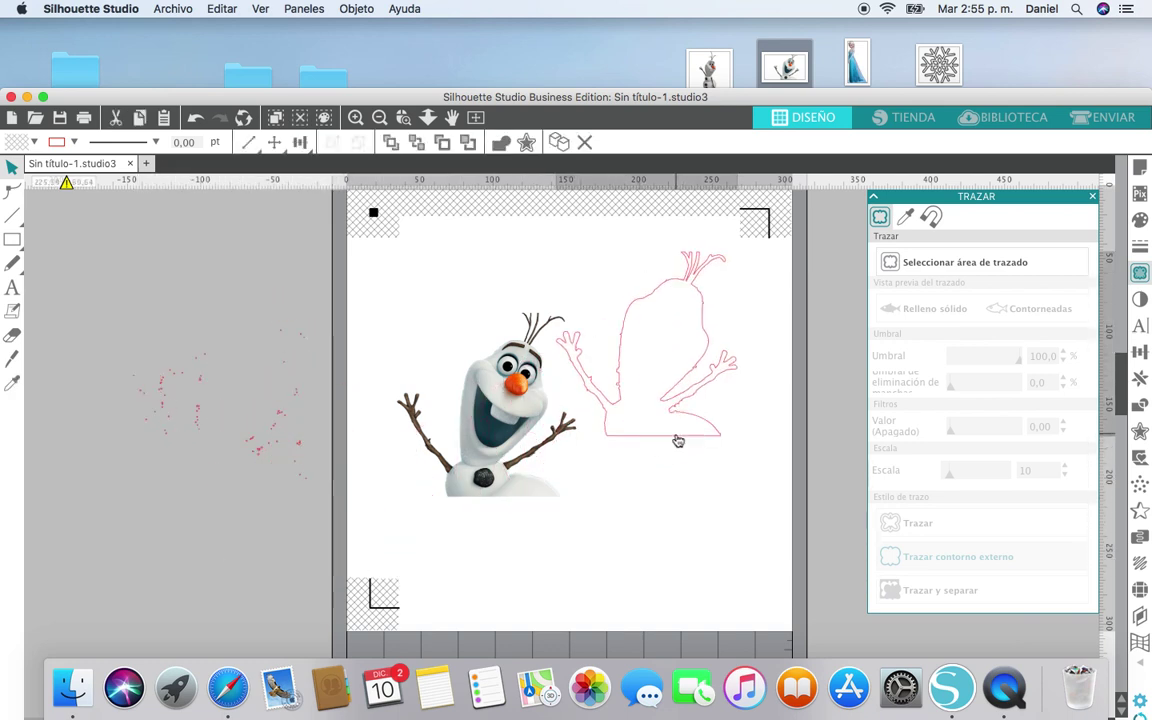
click(334, 535)
mouse_move(325, 535)
mouse_down()
mouse_move(121, 273)
mouse_move(110, 291)
mouse_move(309, 465)
mouse_move(334, 545)
mouse_up()
mouse_move(79, 262)
mouse_down()
mouse_move(90, 309)
mouse_move(177, 311)
mouse_move(303, 470)
mouse_move(319, 534)
mouse_move(300, 512)
mouse_up()
key(Delete)
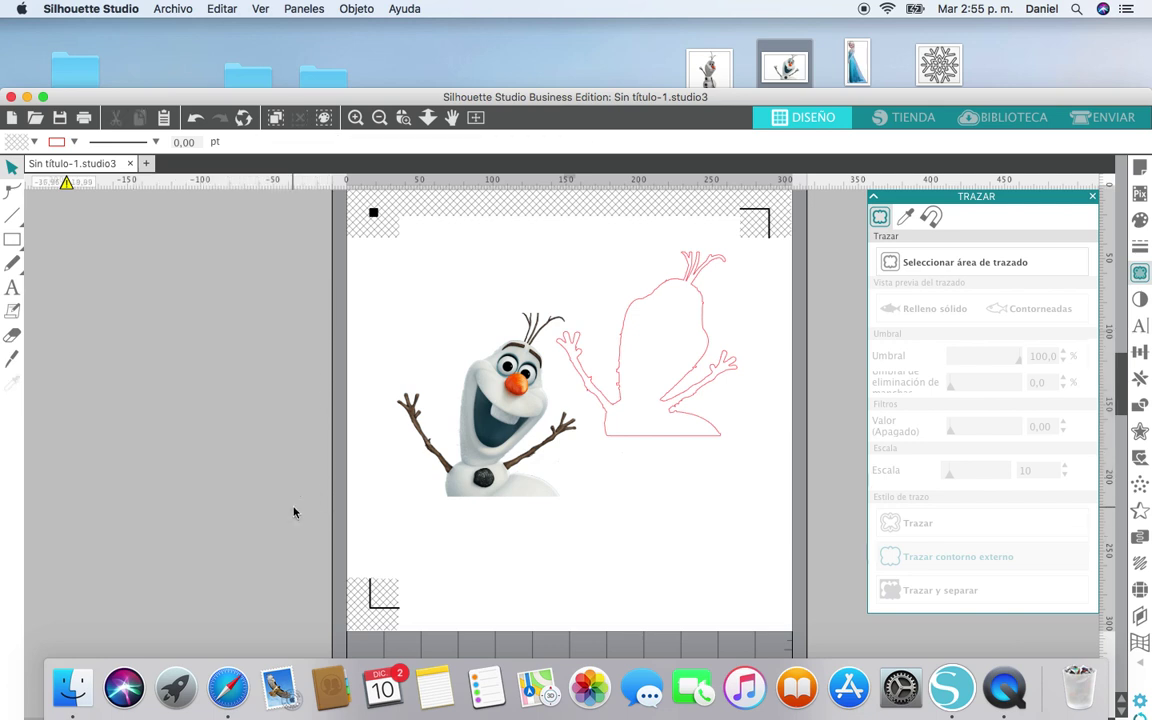
Move the Olaf image over the page's left edge and fit the cleaned outline onto it.
drag(457, 397, 306, 342)
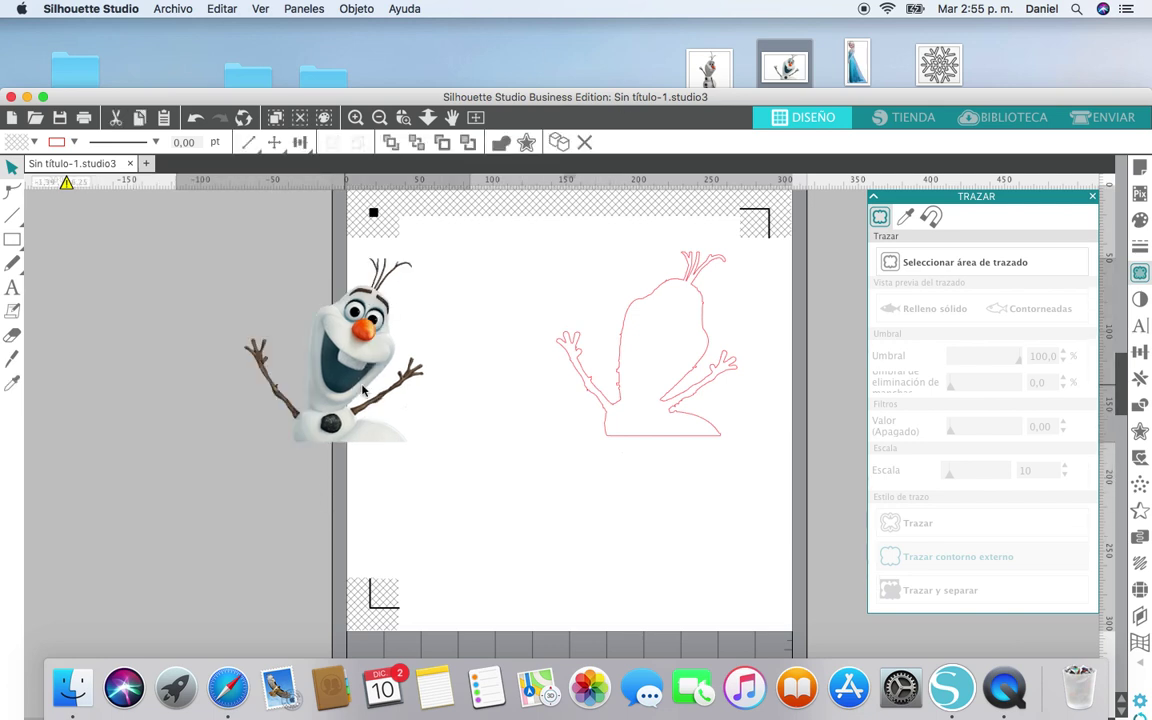
mouse_move(604, 433)
mouse_down()
mouse_move(309, 411)
mouse_move(290, 434)
mouse_up()
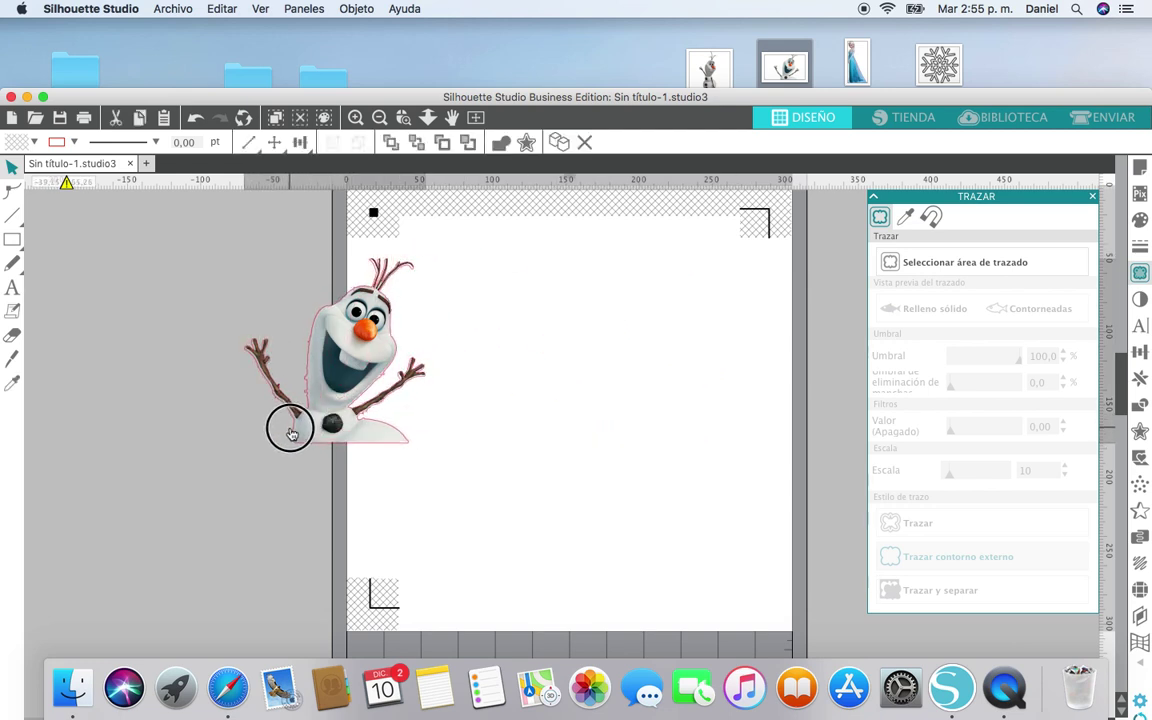
click(278, 218)
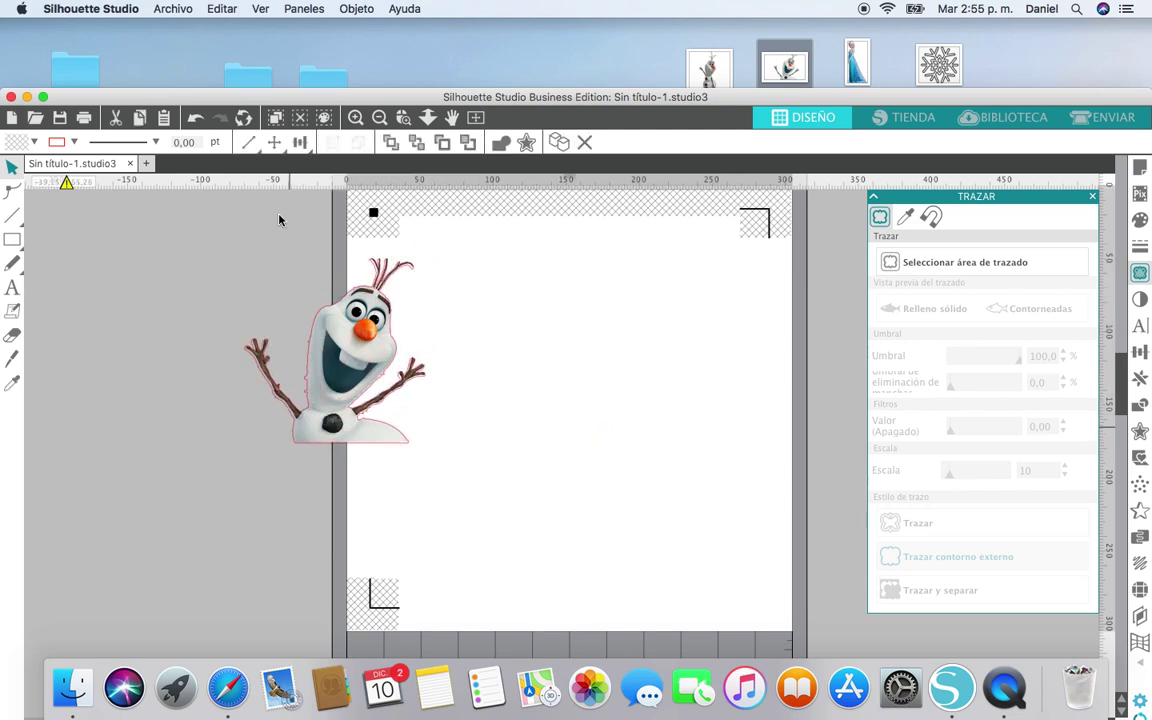
Slide the Olaf image off its outline to inspect the traced cut line up close, and move it back.
click(354, 118)
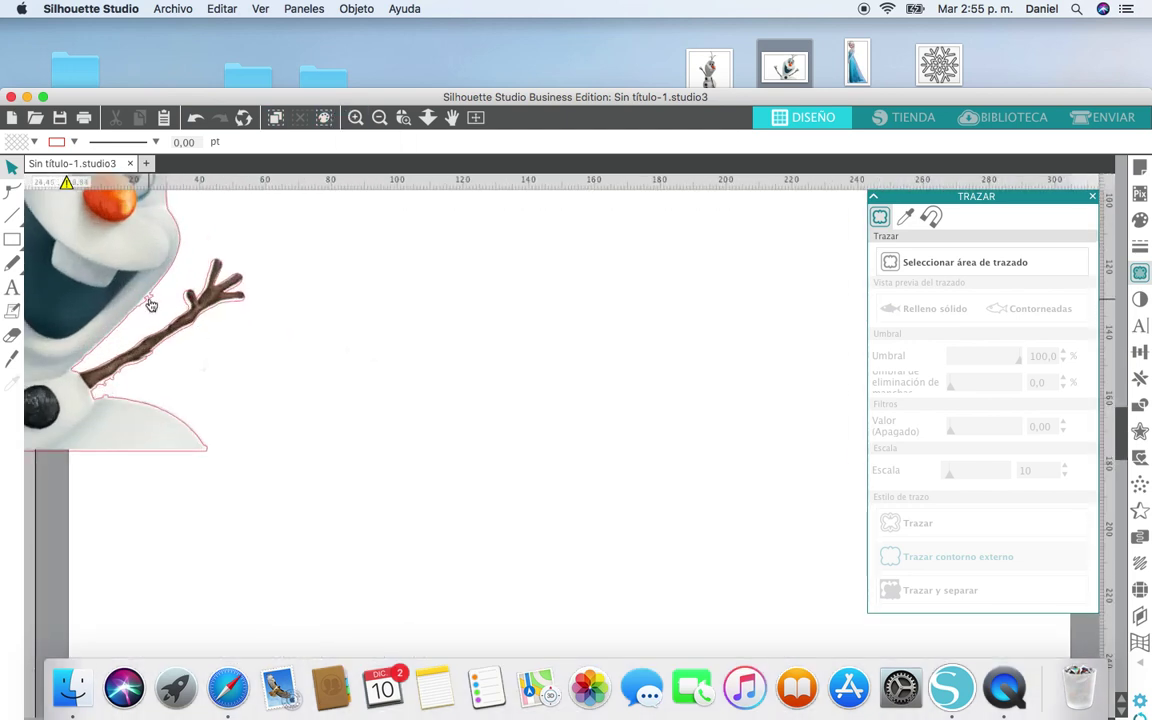
drag(154, 419, 287, 424)
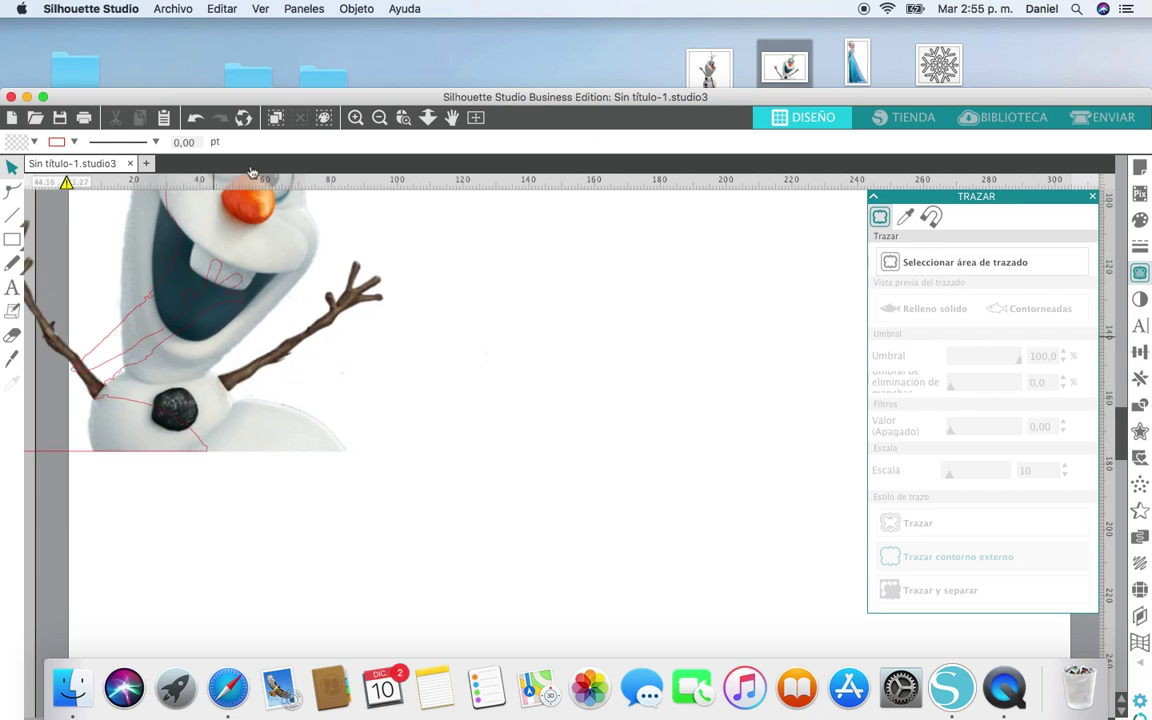
click(380, 118)
drag(421, 352, 360, 352)
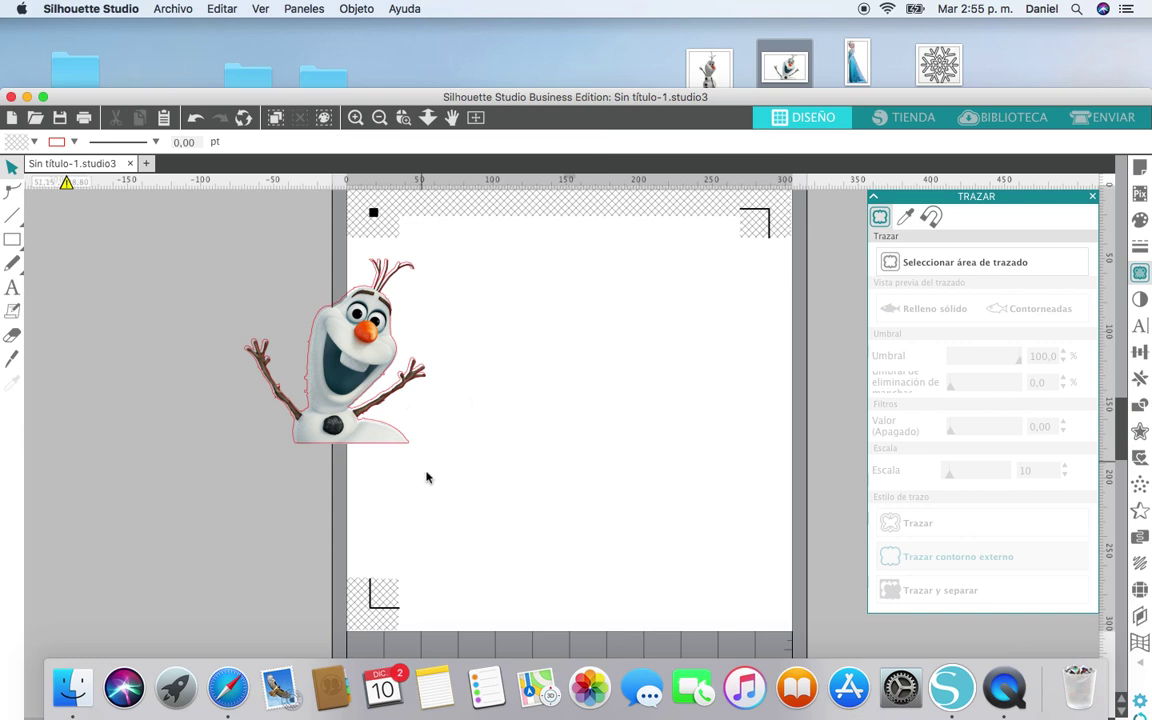
Delete the half-body Olaf with its outline and place the full-body Olaf image from the desktop in the workspace.
click(303, 314)
key(Delete)
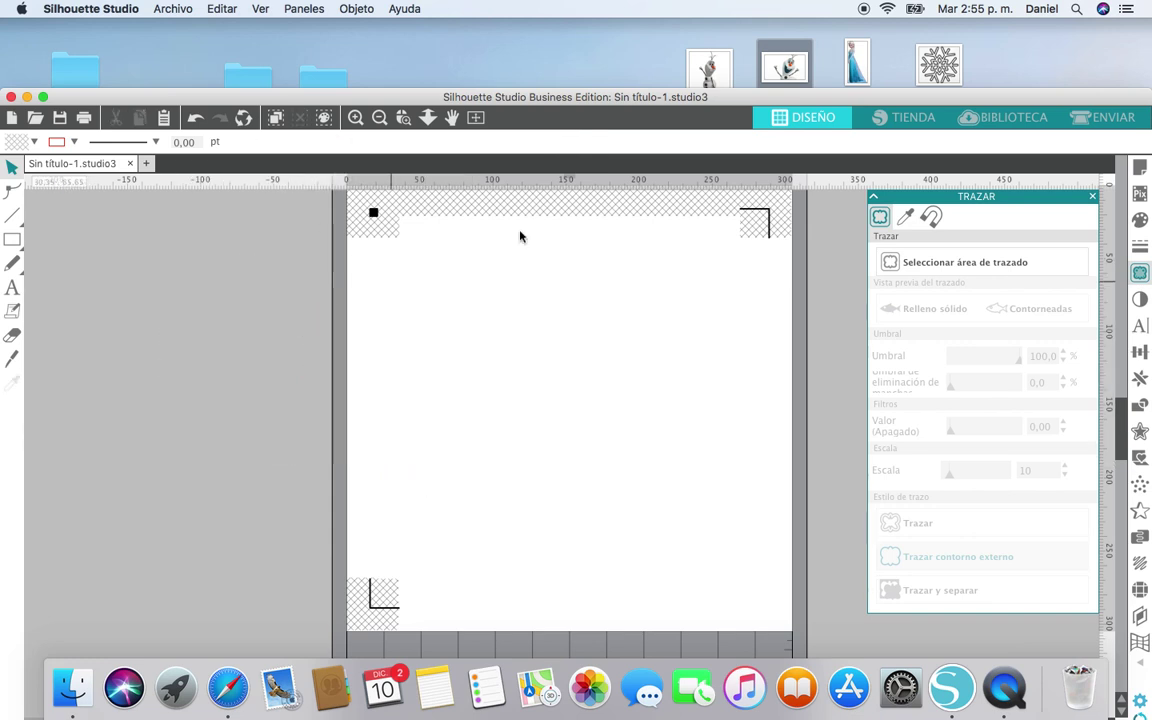
drag(709, 66, 305, 418)
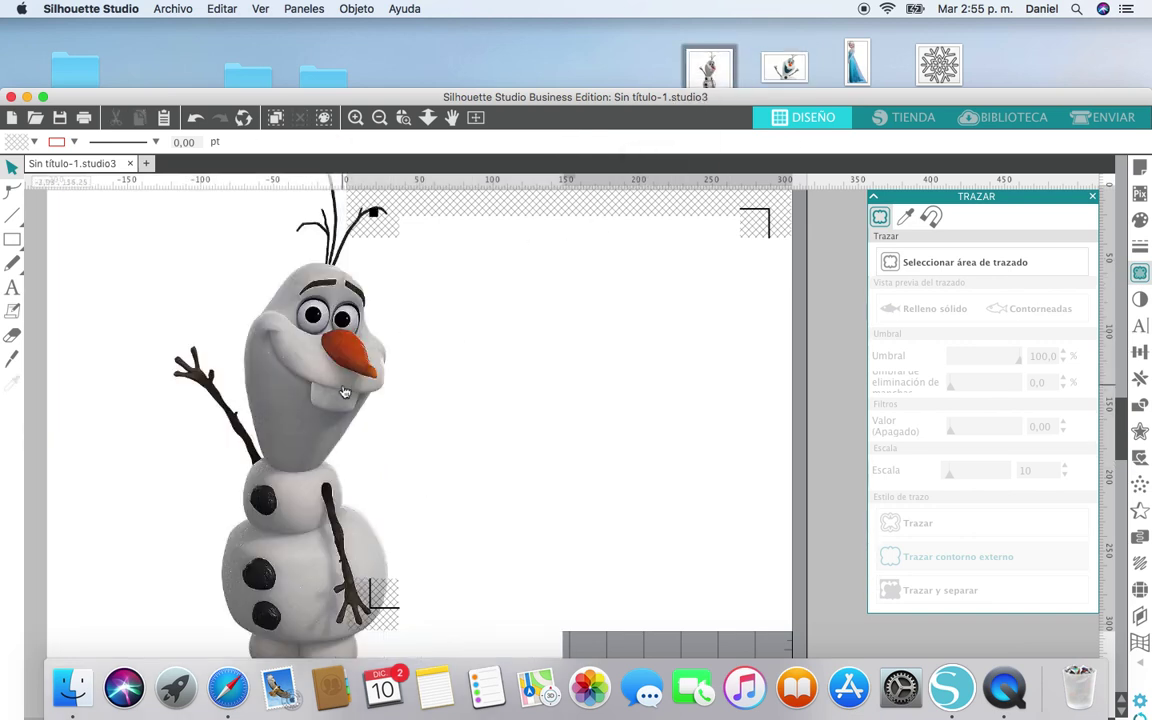
click(379, 118)
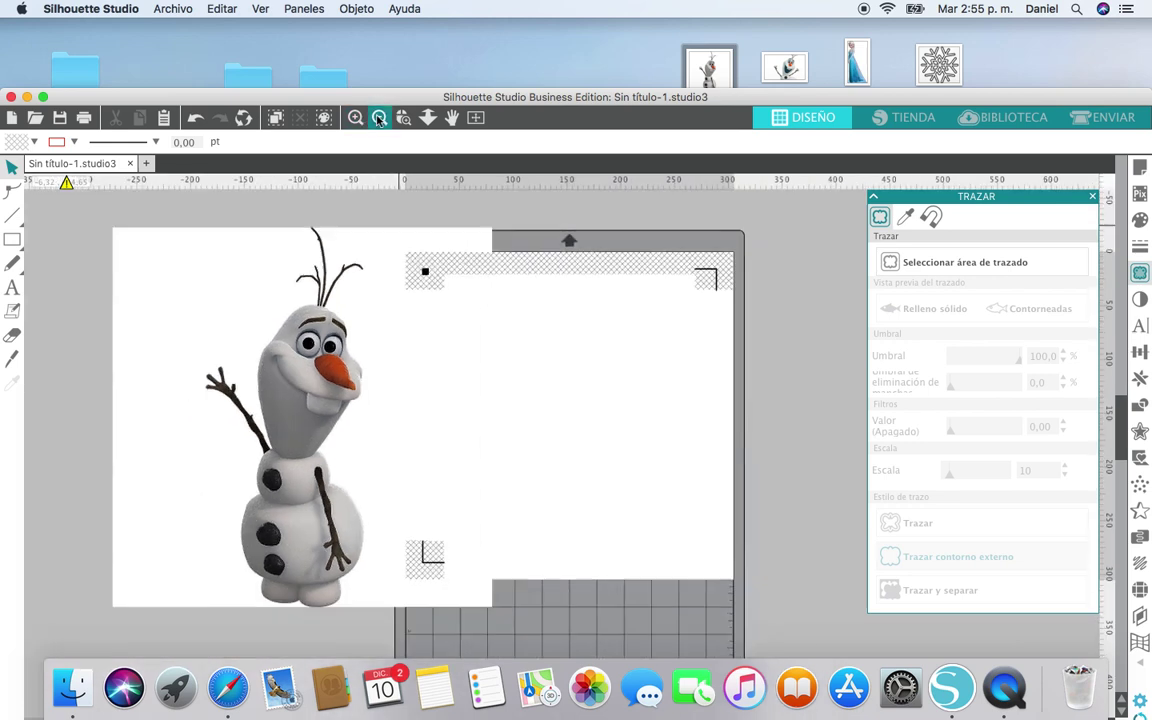
click(379, 118)
Trace and detach the full-body Olaf, using a trace area around the whole figure and a threshold of 96%.
click(900, 262)
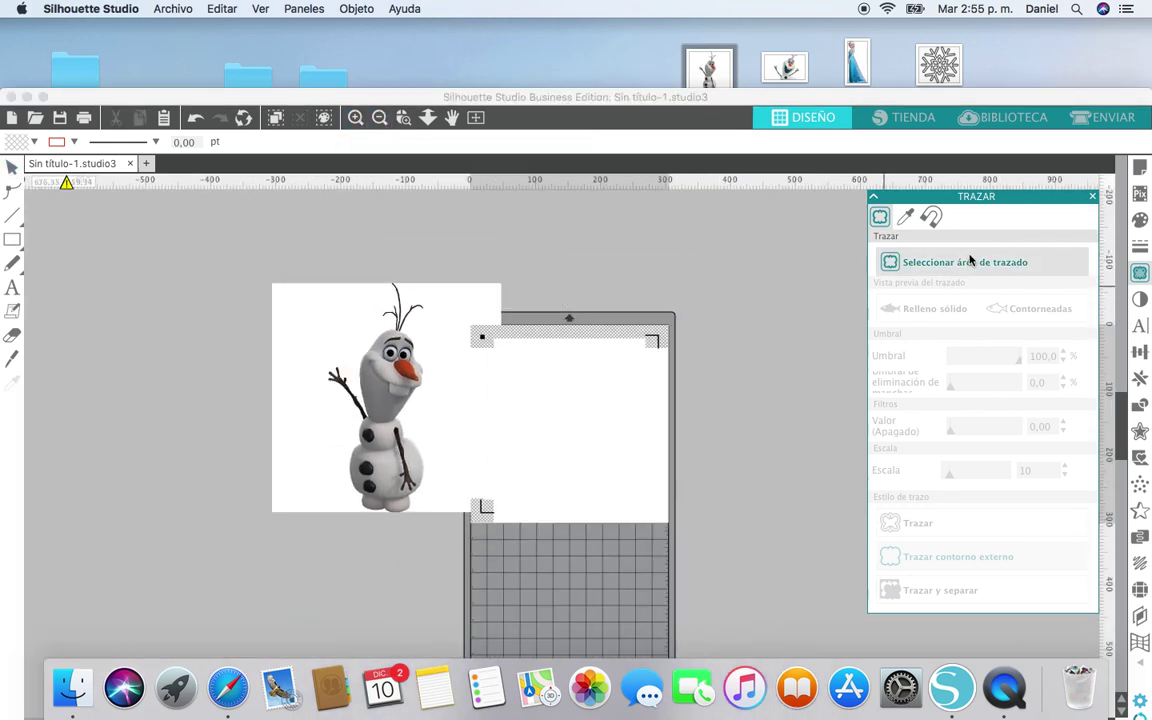
mouse_move(282, 258)
mouse_down()
mouse_move(455, 465)
mouse_move(472, 524)
mouse_up()
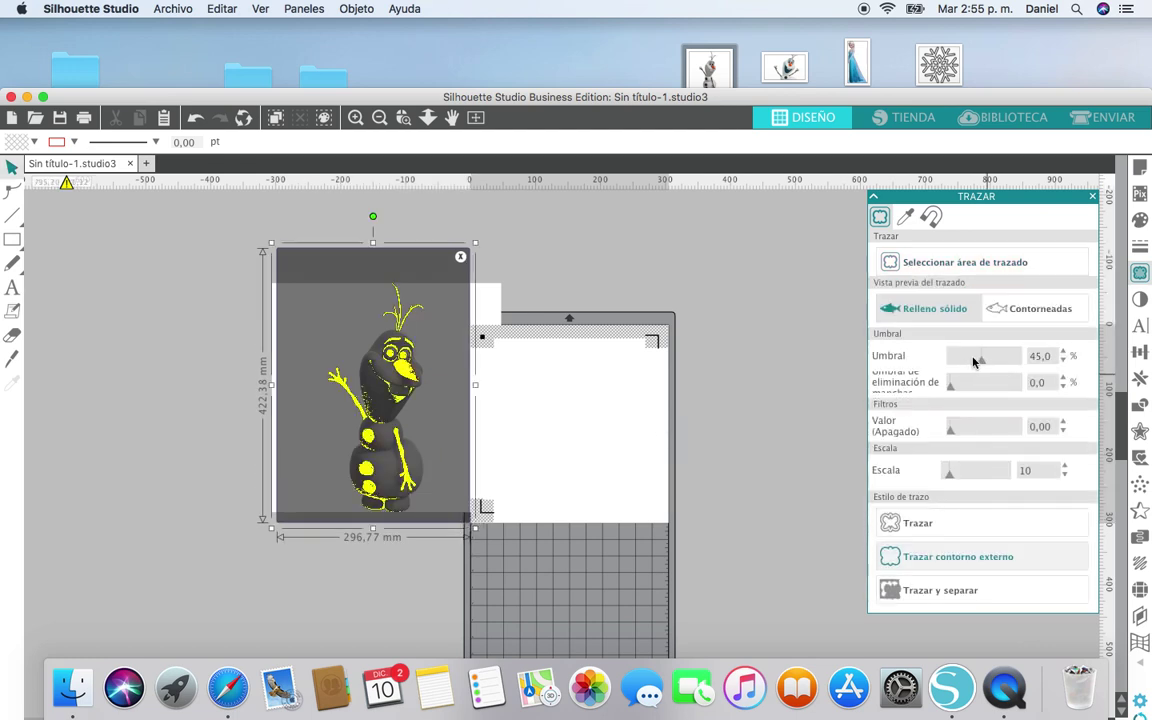
click(998, 357)
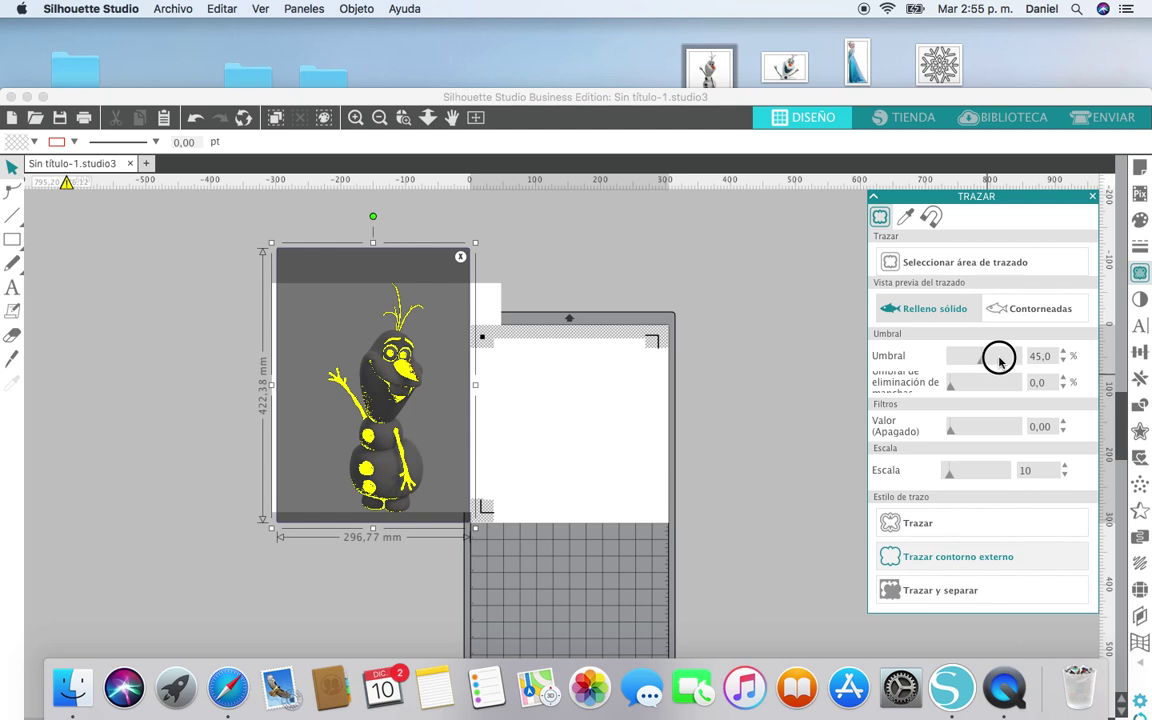
drag(998, 360, 1019, 360)
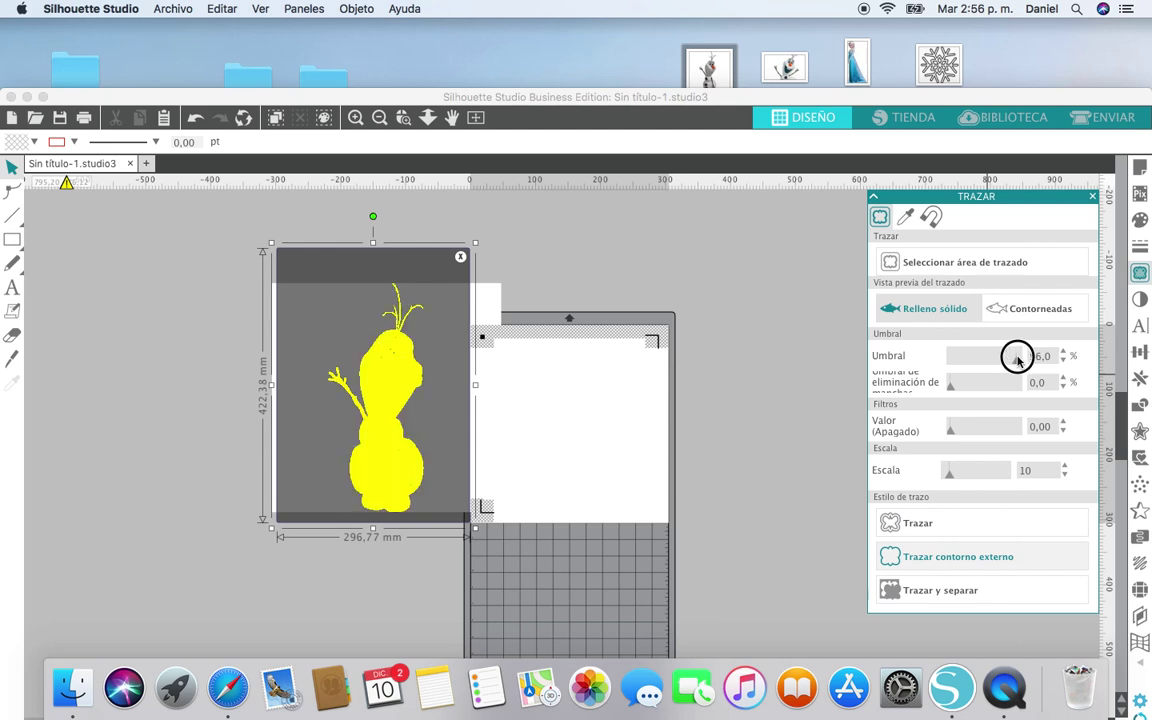
drag(1018, 360, 1018, 360)
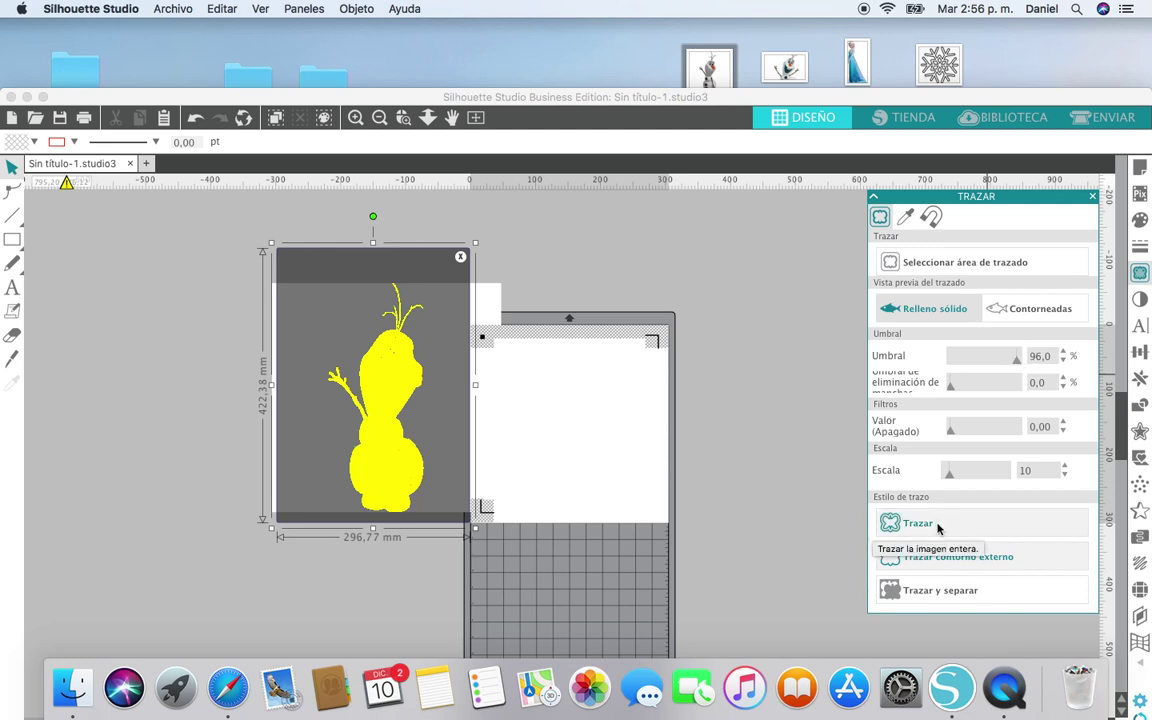
click(934, 592)
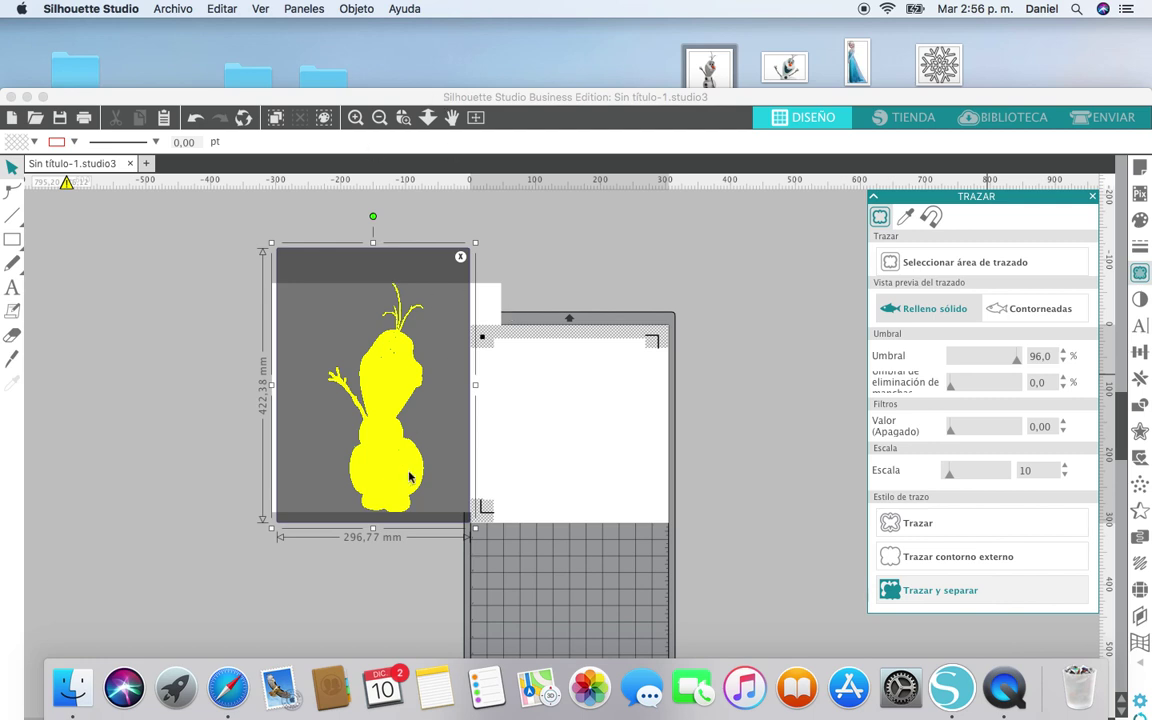
click(534, 431)
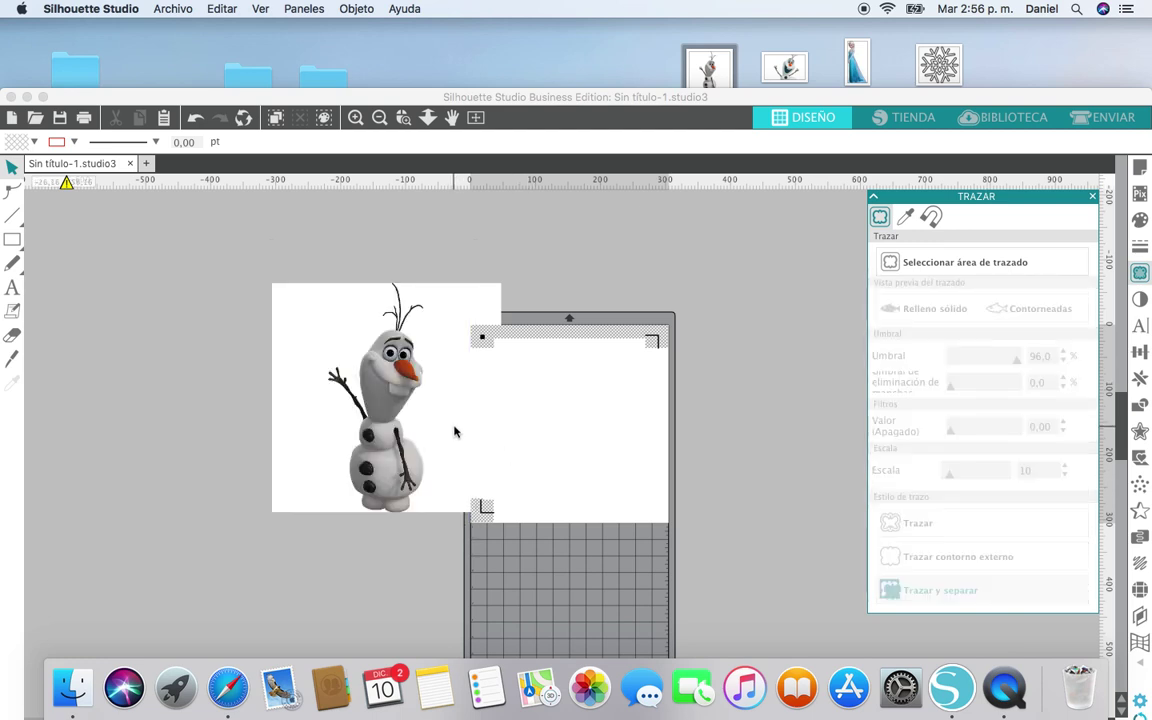
Move the detached white background away from the full-body Olaf and delete it with its leftover pieces.
mouse_move(454, 431)
mouse_down()
mouse_move(185, 411)
mouse_move(153, 398)
mouse_up()
drag(303, 347, 159, 316)
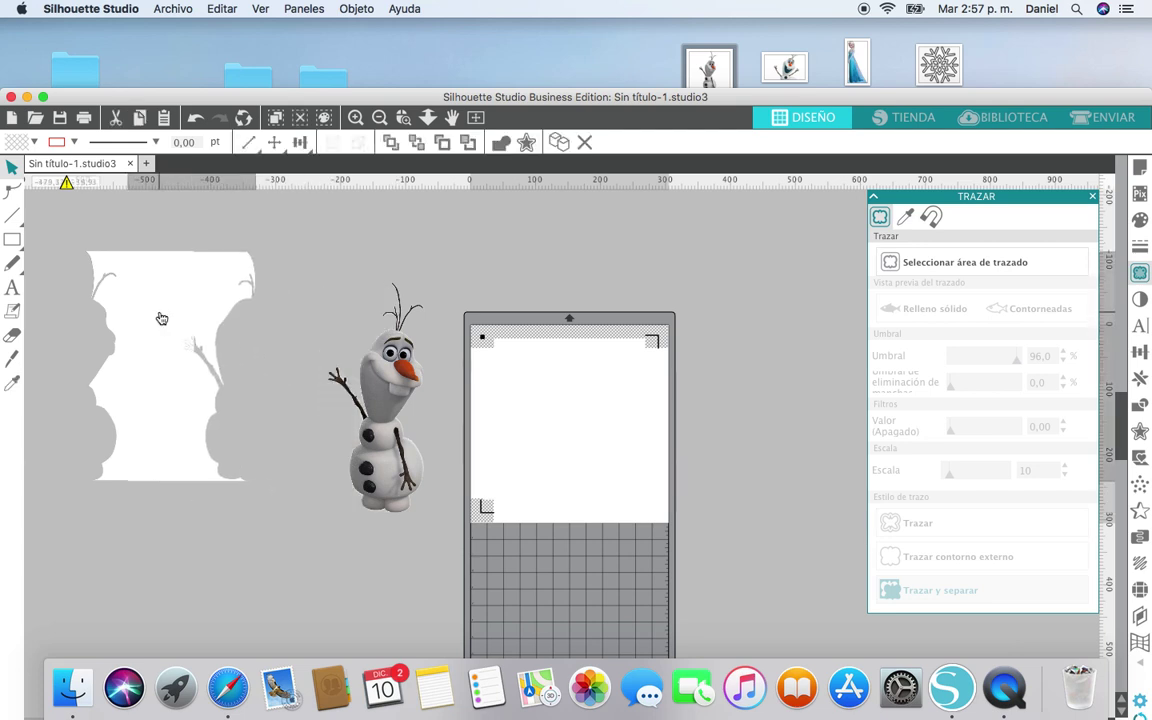
click(263, 578)
click(134, 303)
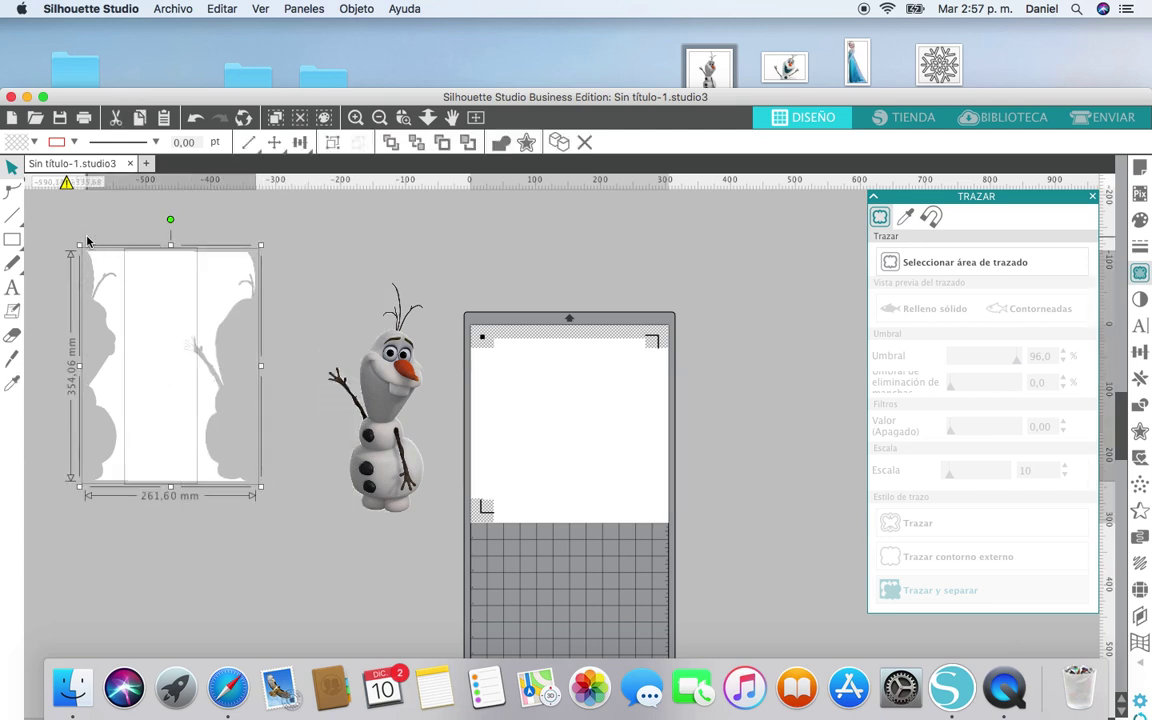
key(Delete)
Scale the cut-out Olaf down to about 100 mm wide by 238 mm high and move it closer to the page.
click(350, 345)
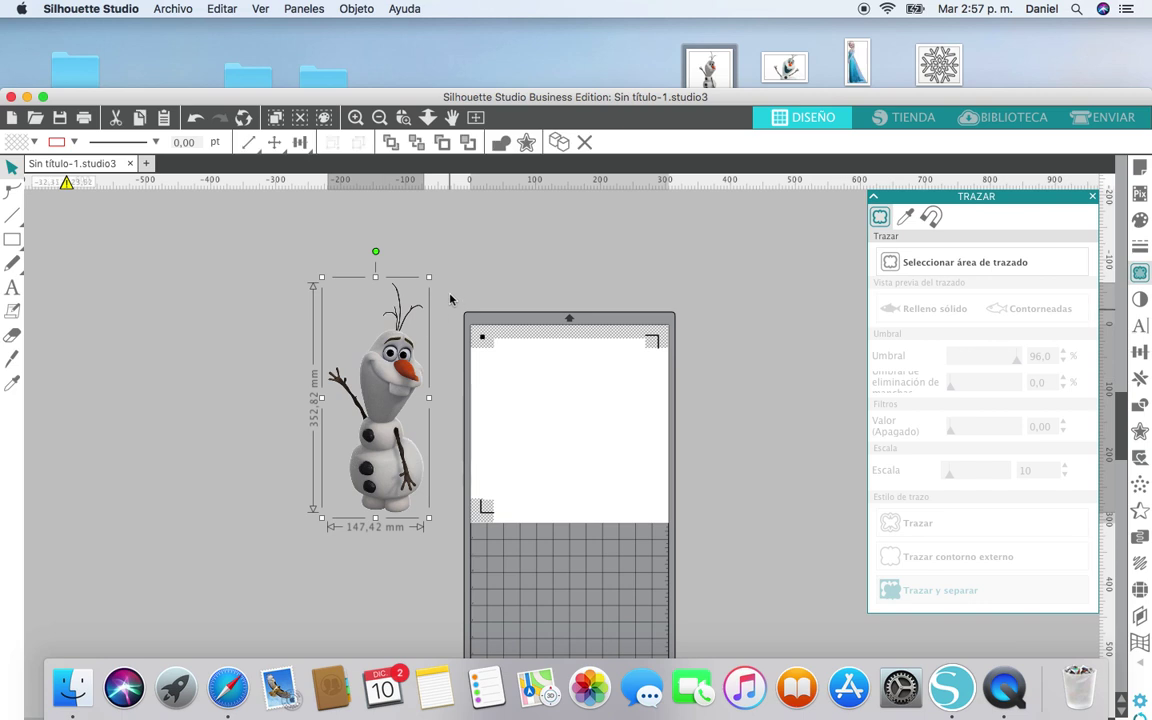
drag(427, 280, 394, 353)
drag(386, 416, 417, 386)
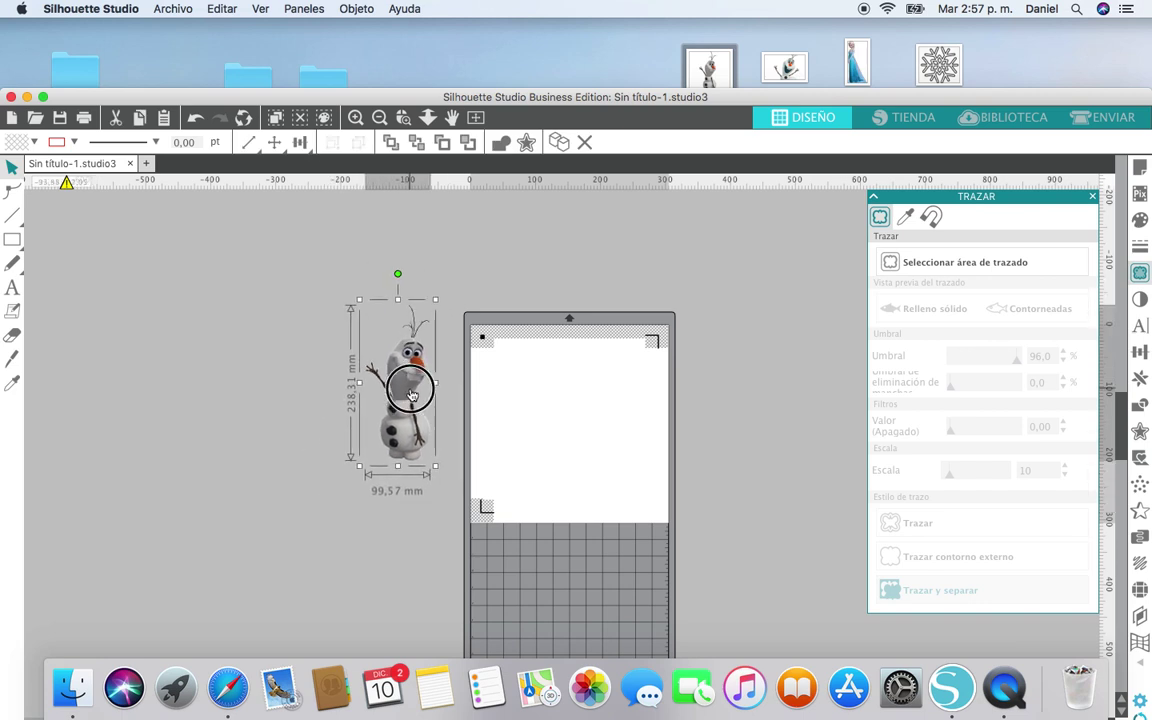
click(986, 263)
drag(320, 260, 437, 417)
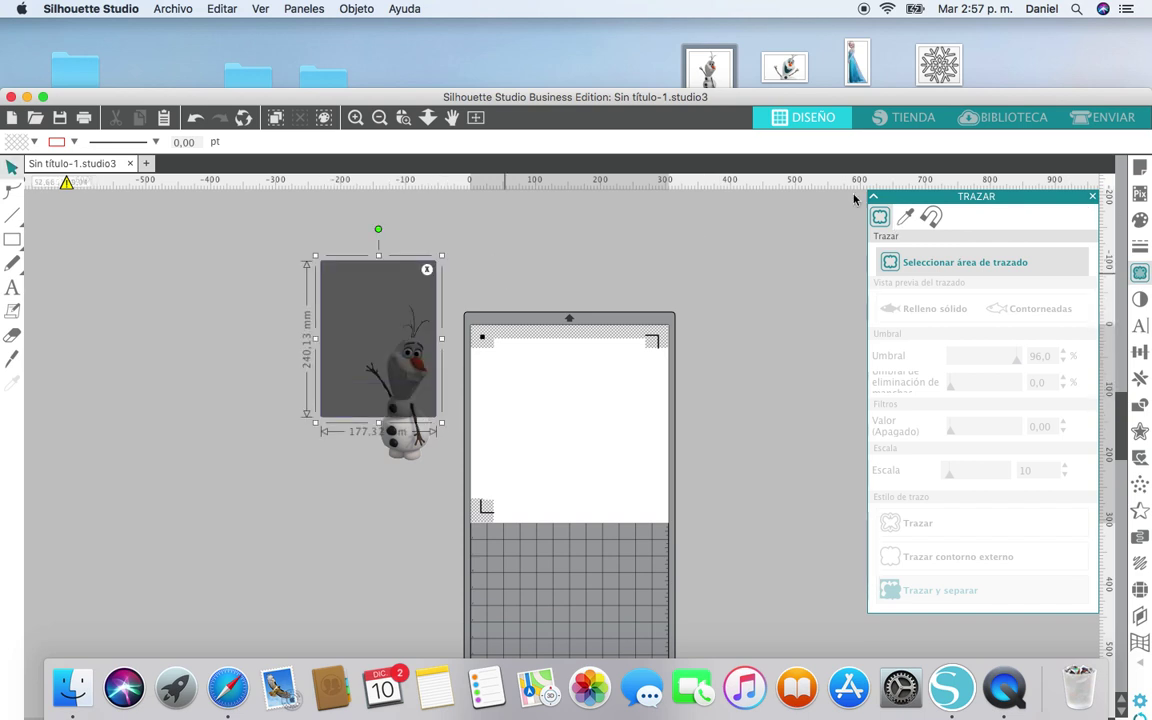
click(427, 270)
Move Olaf aside, delete the stray leftovers around its former spot, and bring it back beside the page.
drag(355, 429, 329, 553)
mouse_move(231, 247)
mouse_down()
mouse_move(445, 385)
mouse_move(532, 481)
mouse_move(535, 437)
mouse_up()
key(Delete)
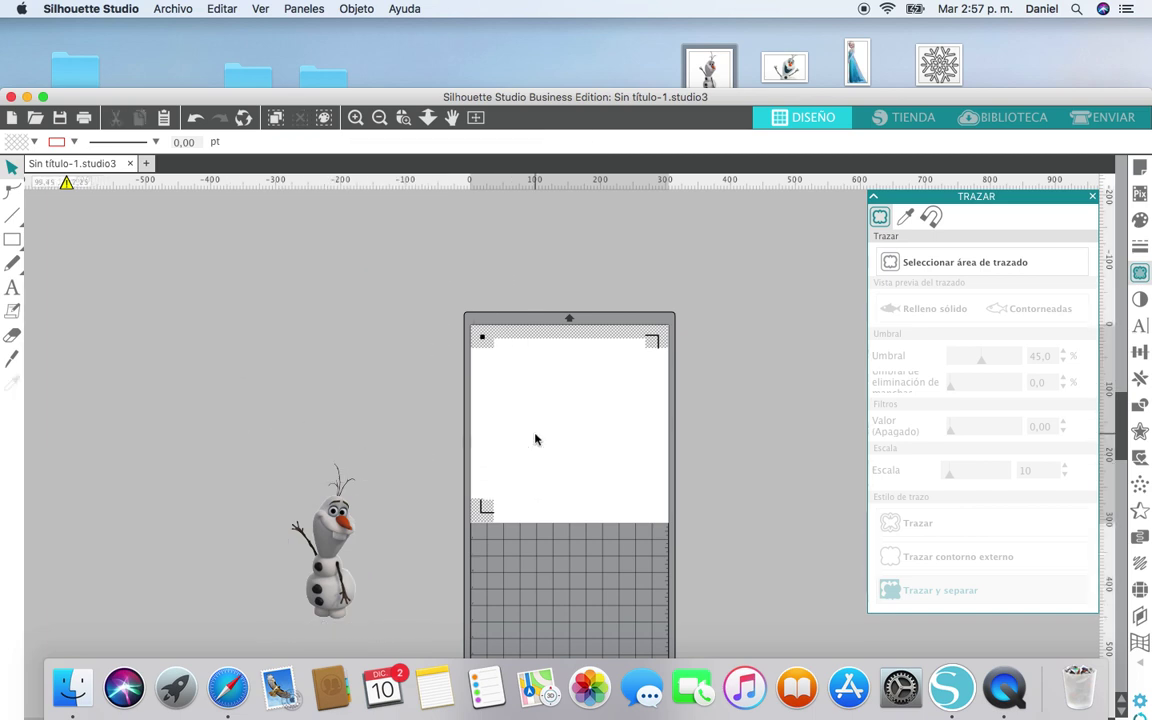
drag(336, 570, 391, 430)
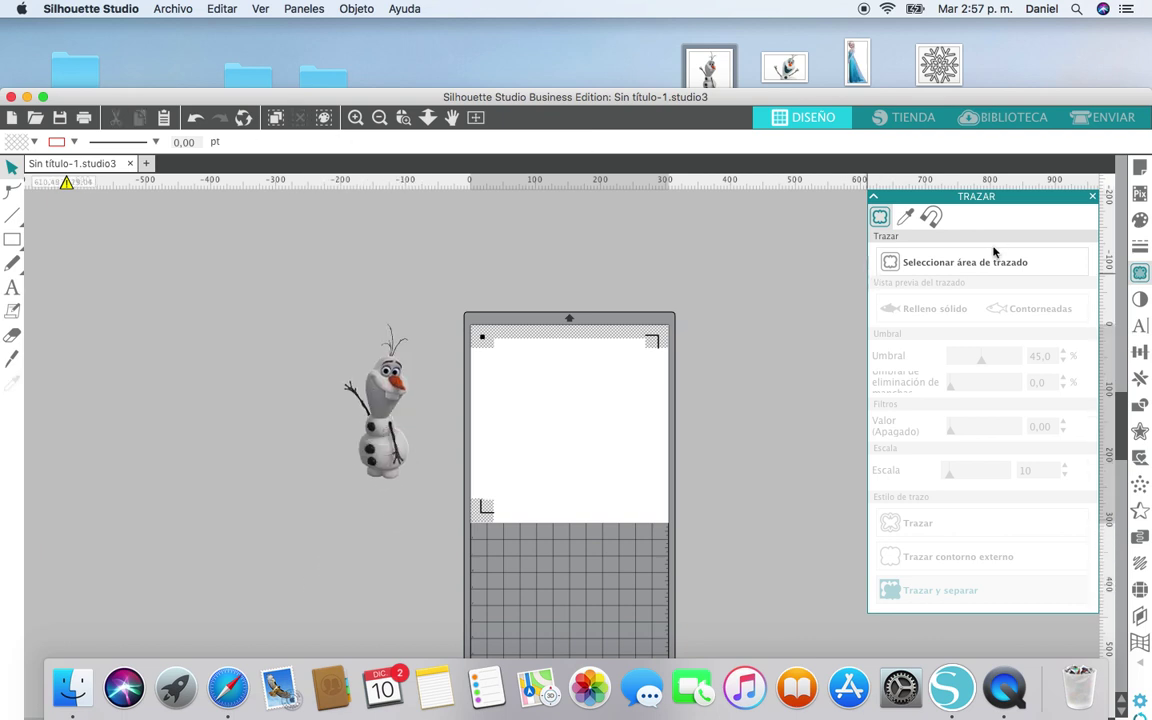
Trace the outer contour of the cut-out Olaf, using a trace area around the whole figure and a threshold of 100%.
click(982, 261)
mouse_move(293, 304)
mouse_down()
mouse_move(438, 453)
mouse_move(463, 497)
mouse_up()
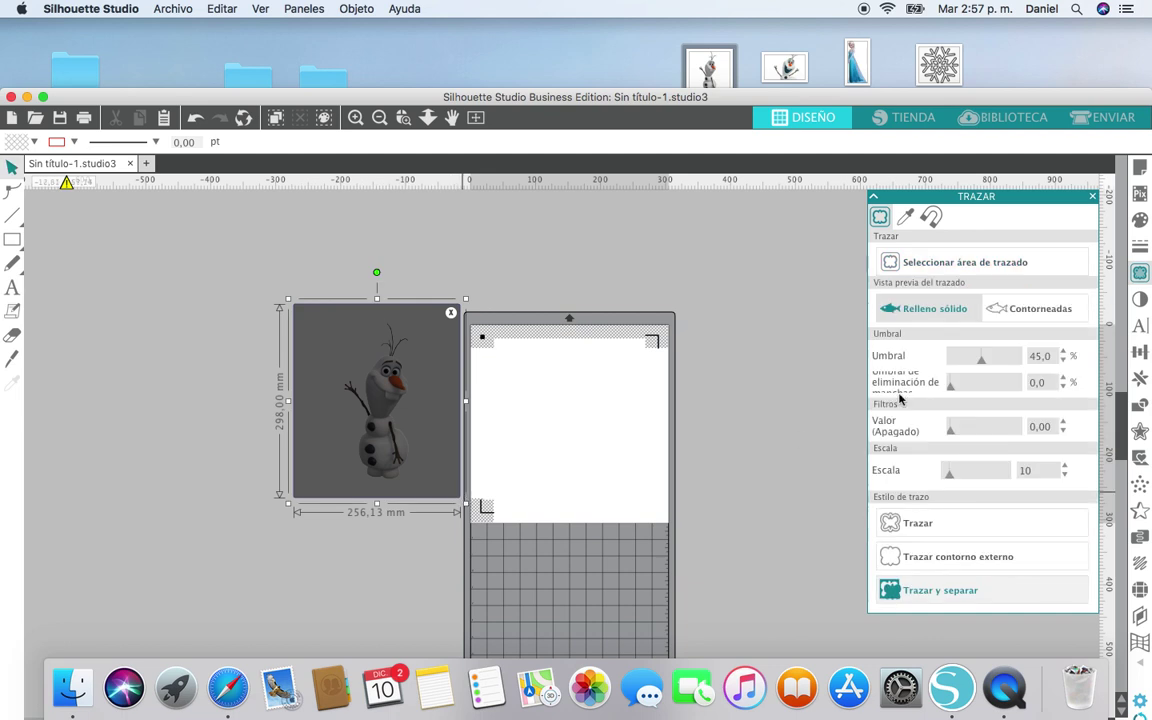
drag(981, 358, 1028, 366)
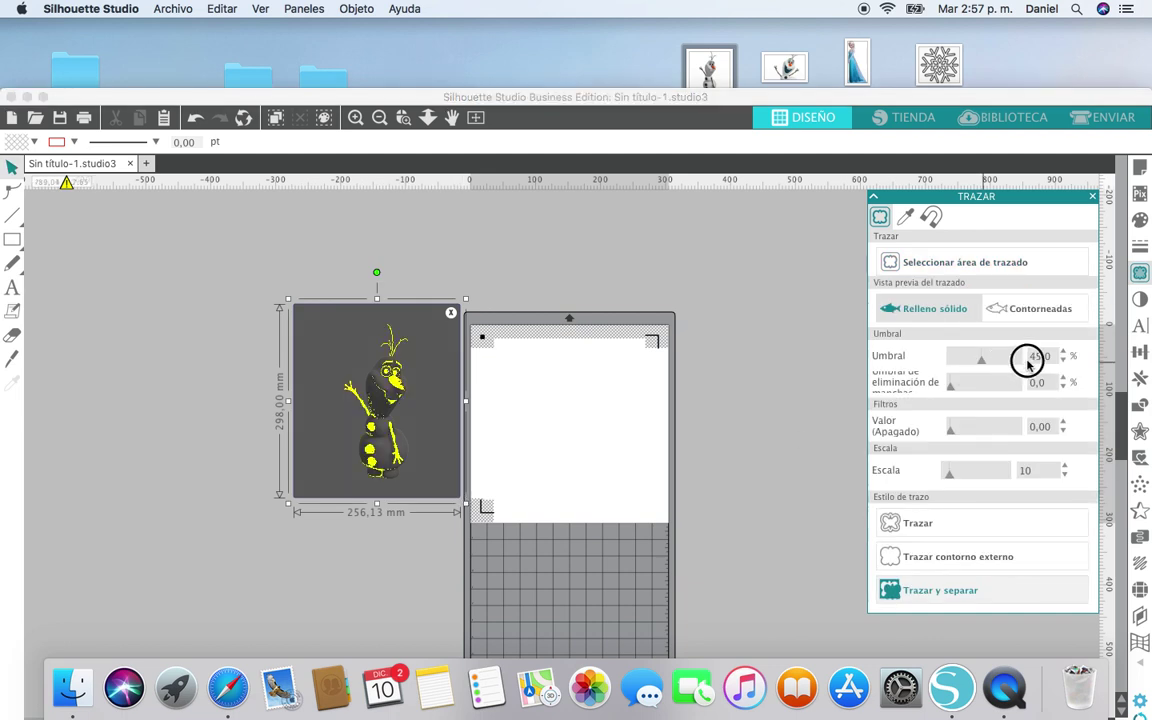
drag(1028, 365, 1028, 365)
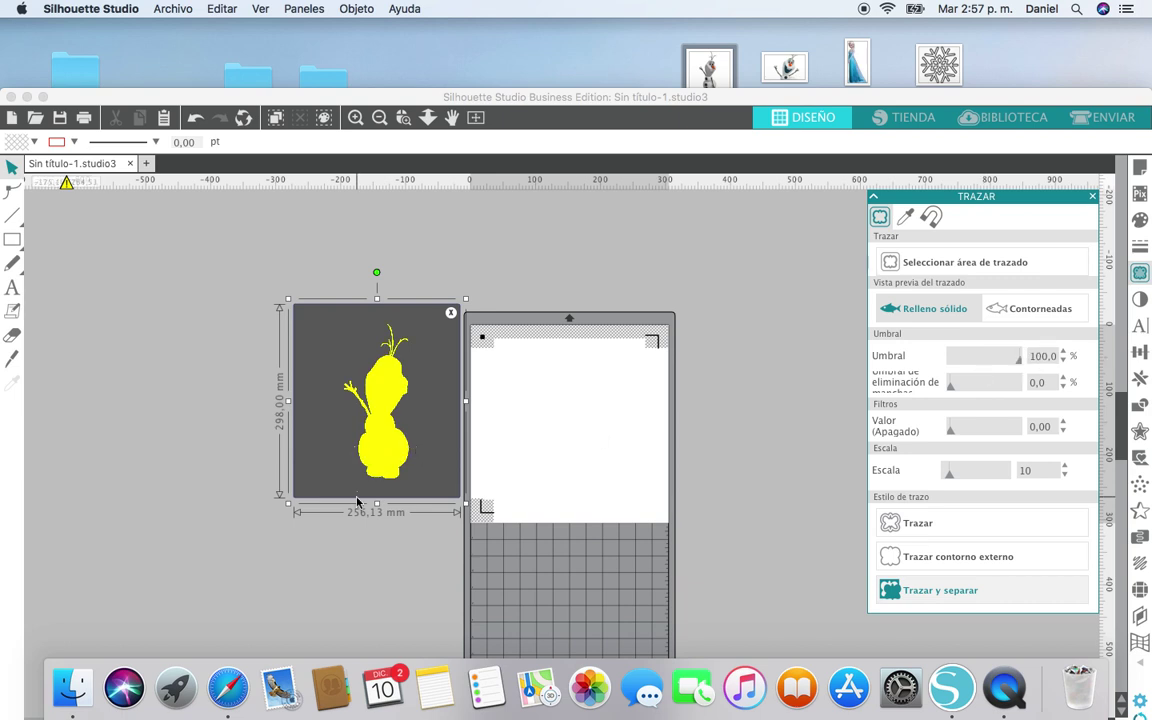
click(932, 557)
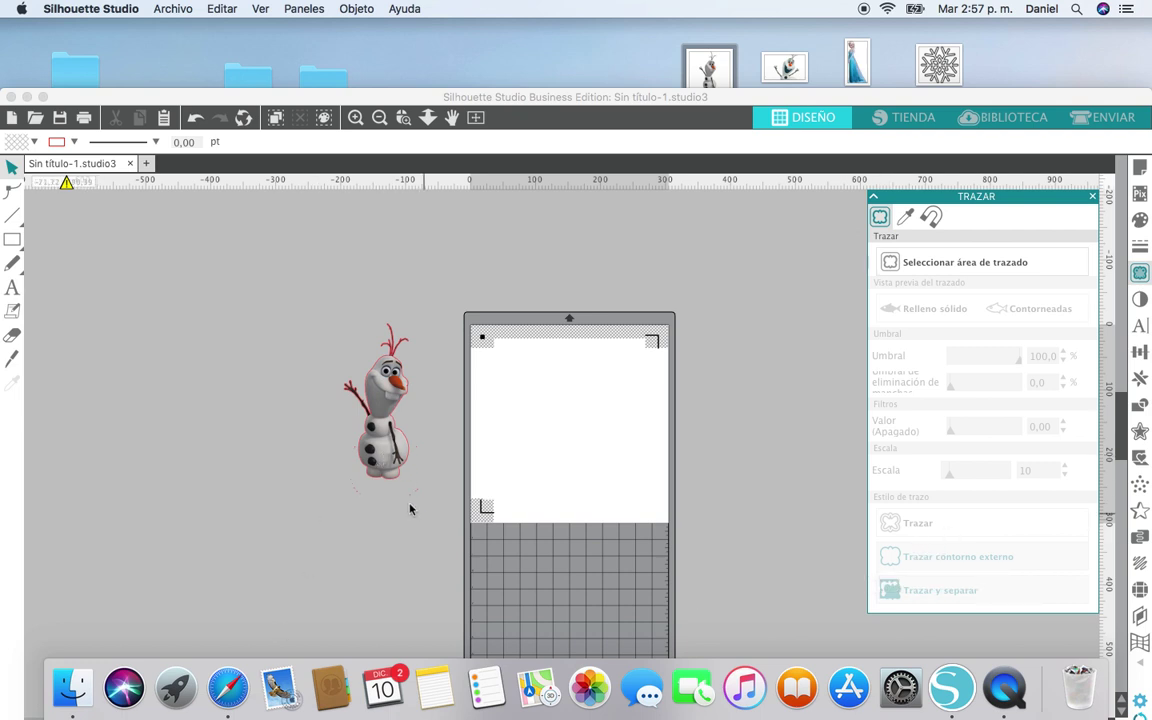
Move Olaf with its traced outline onto the page and pull the image back off, leaving the outline there.
click(383, 462)
drag(383, 462, 567, 485)
click(605, 416)
right_click(549, 467)
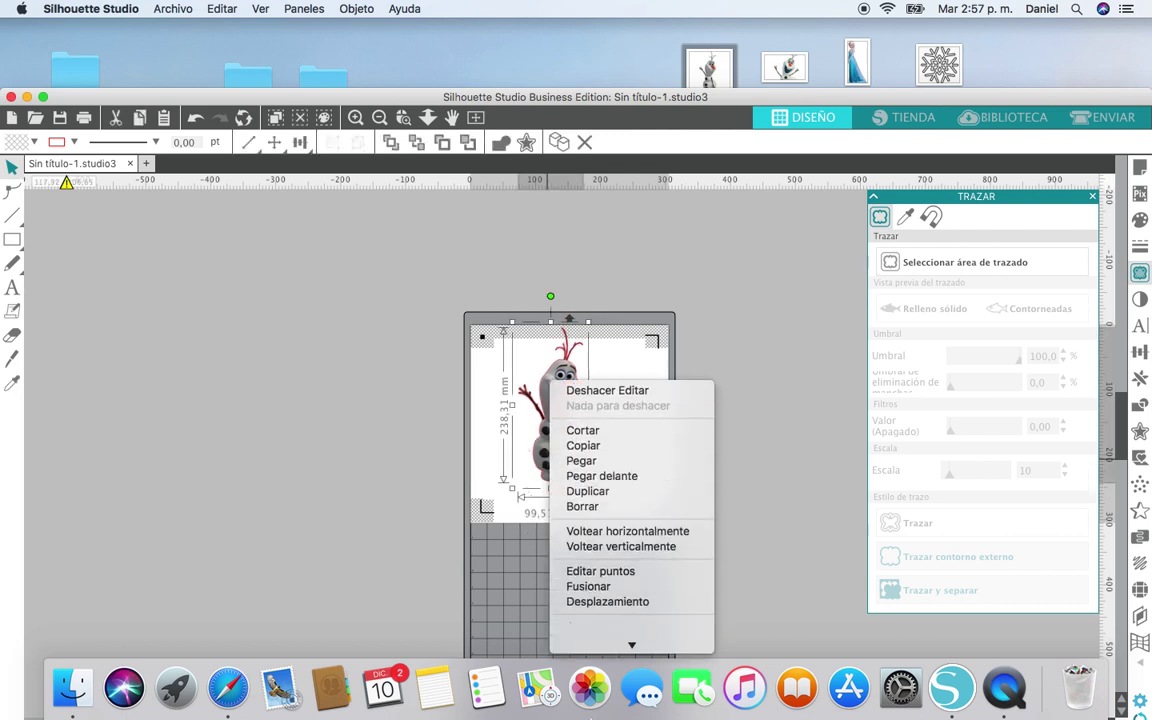
click(766, 543)
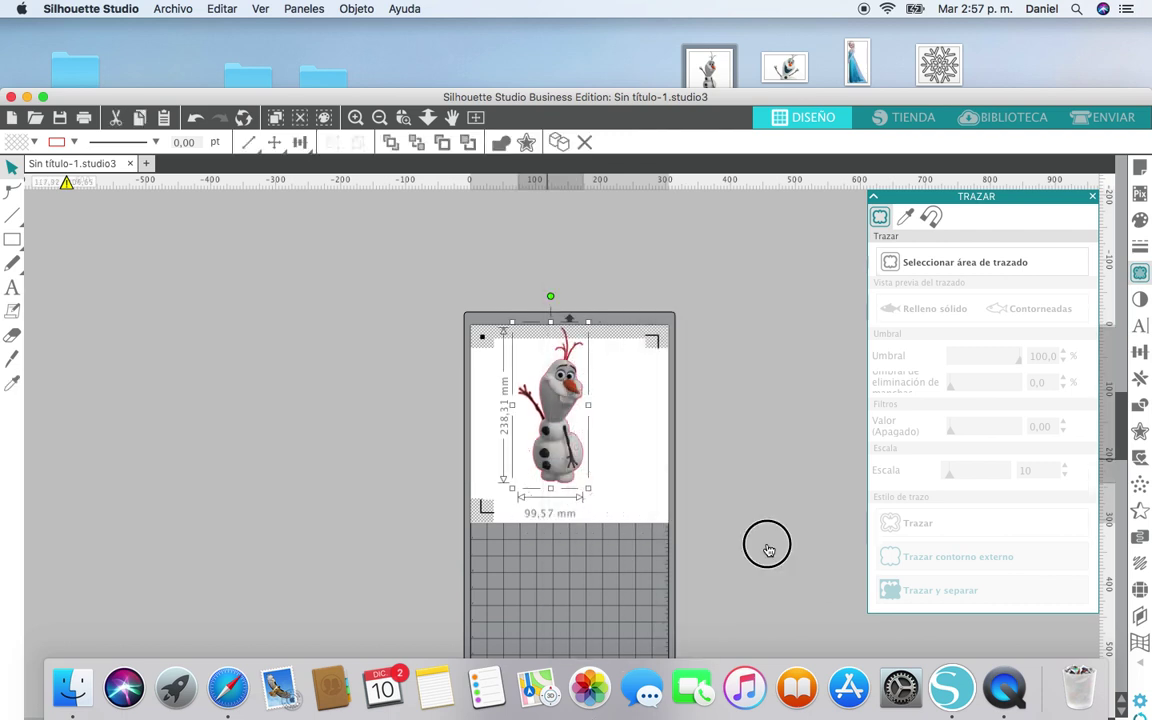
drag(452, 463, 272, 468)
Shift the full-body outline slightly down on the page and release its compound path.
click(551, 494)
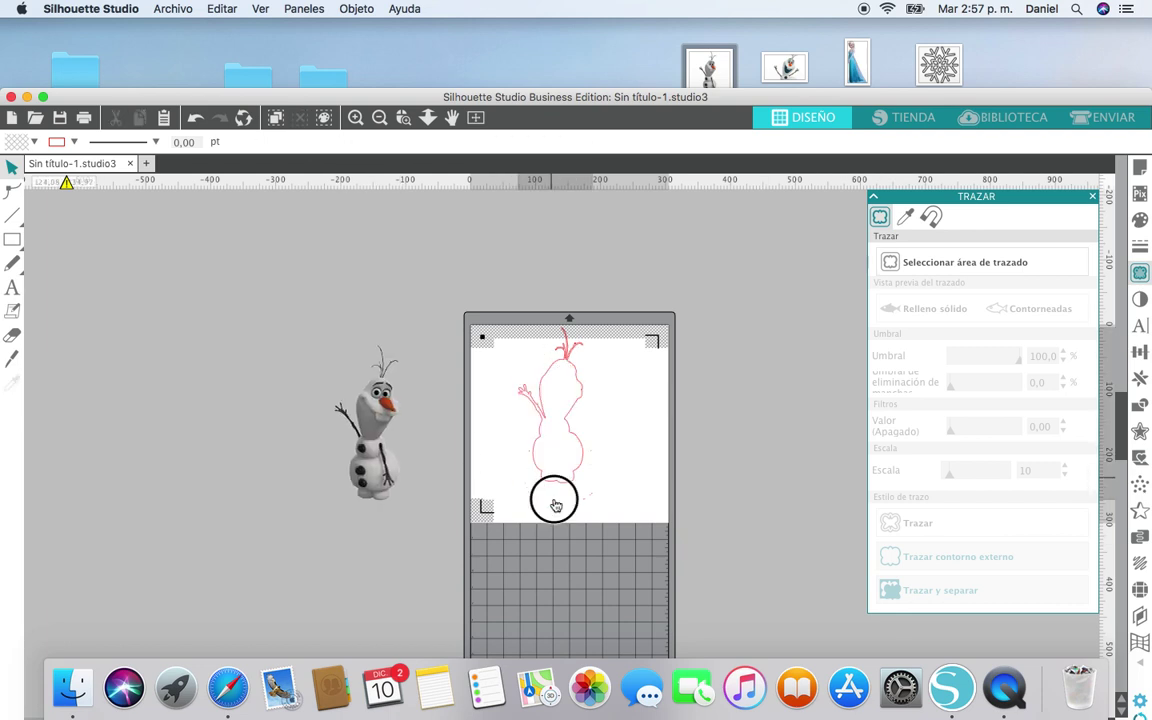
right_click(556, 495)
mouse_move(638, 645)
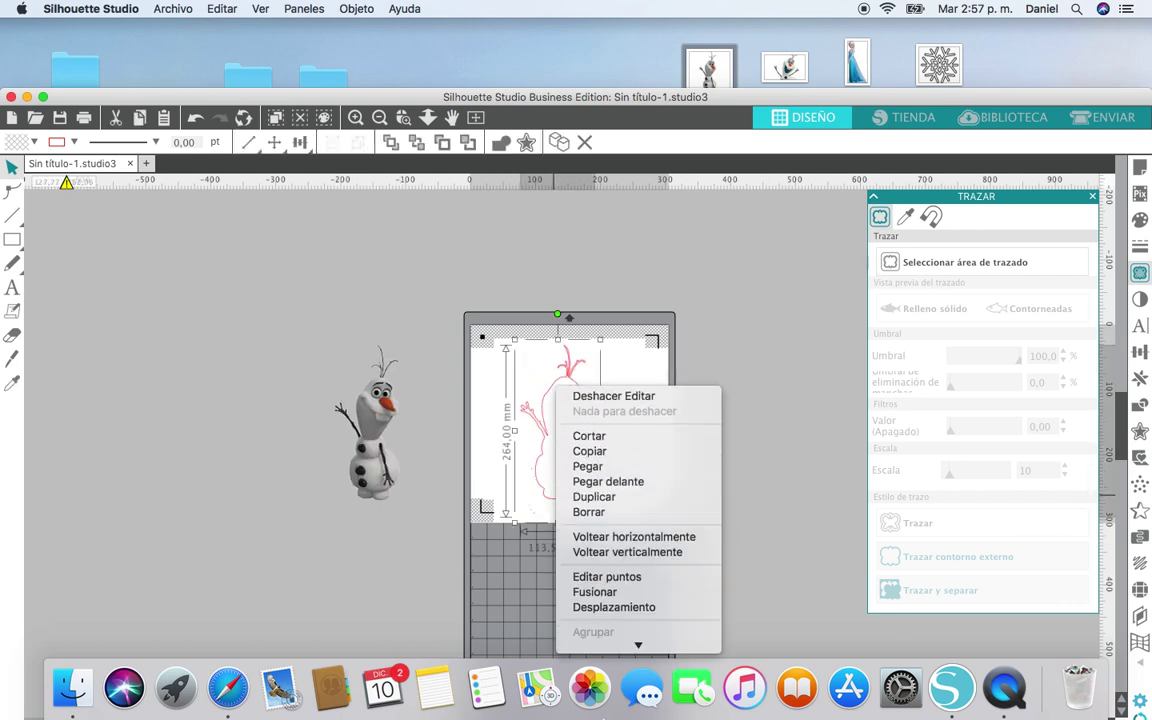
click(640, 541)
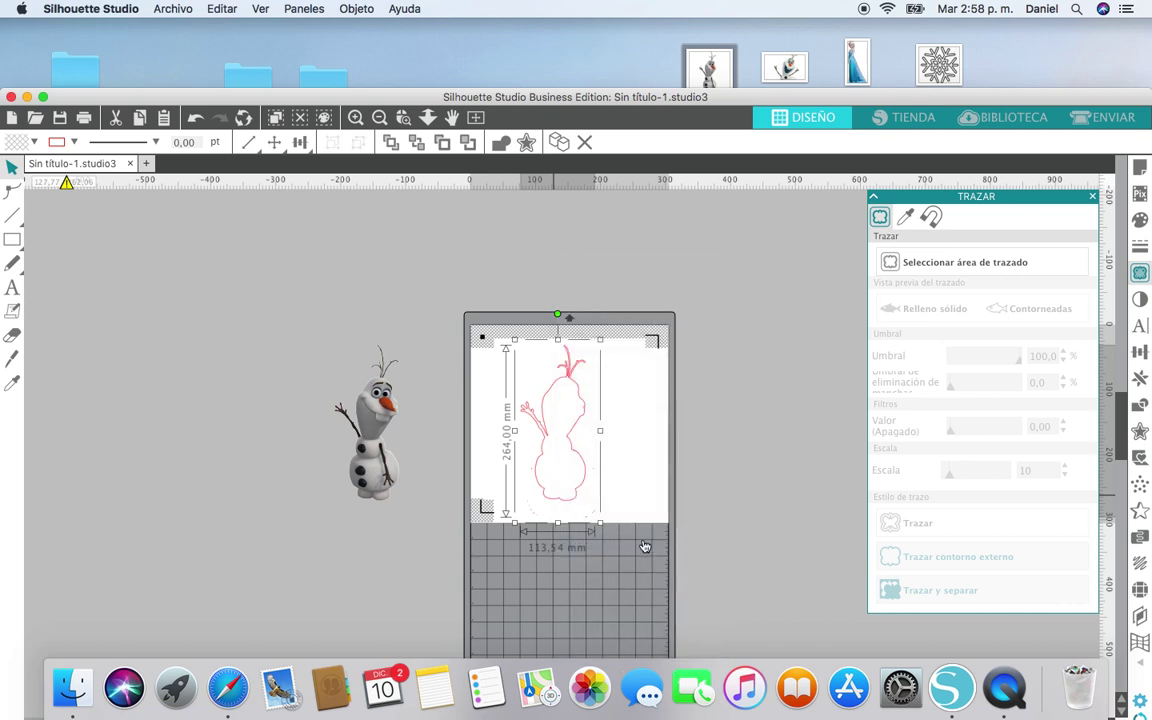
Move the main full-body outline off the page and delete the stray trace specks left on the page.
mouse_move(597, 442)
mouse_down()
mouse_move(670, 400)
mouse_move(479, 423)
mouse_move(430, 468)
mouse_up()
click(746, 424)
drag(497, 322, 753, 561)
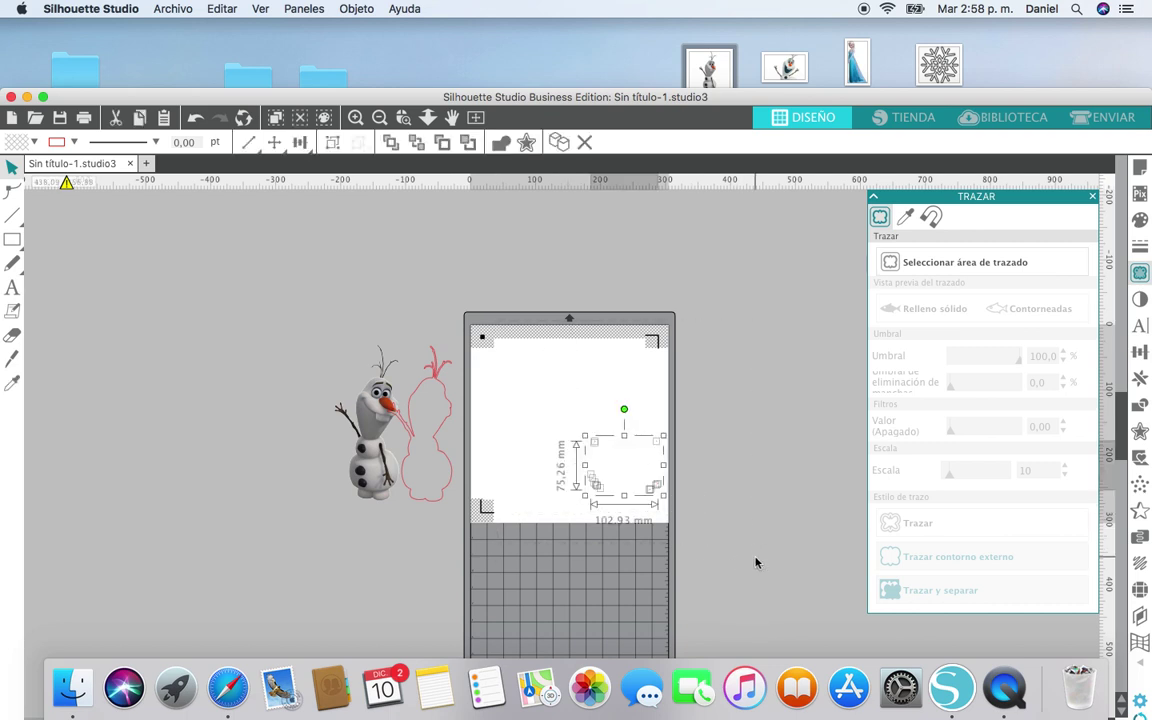
key(Delete)
Move the outline and the Olaf image back onto the page, and nudge the image until it fits the outline.
mouse_move(443, 459)
mouse_down()
mouse_move(581, 437)
mouse_move(585, 457)
mouse_up()
mouse_move(390, 466)
mouse_down()
mouse_move(571, 470)
mouse_move(578, 485)
mouse_up()
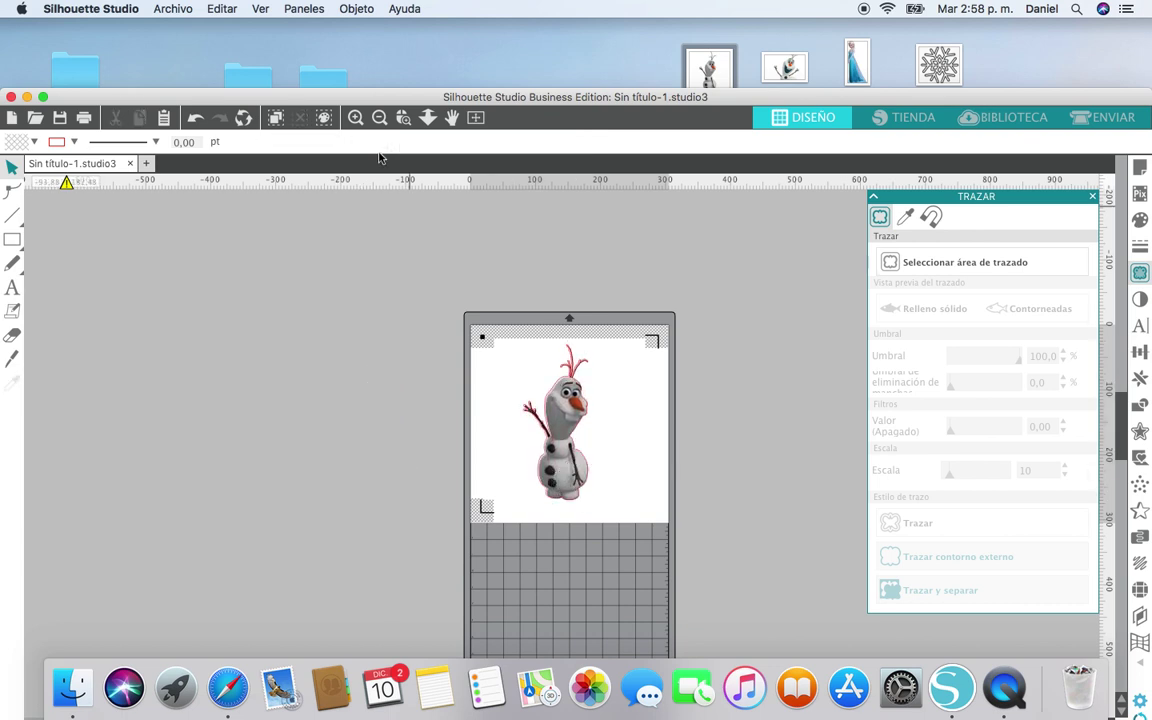
click(355, 117)
scroll(545, 391, up, 6)
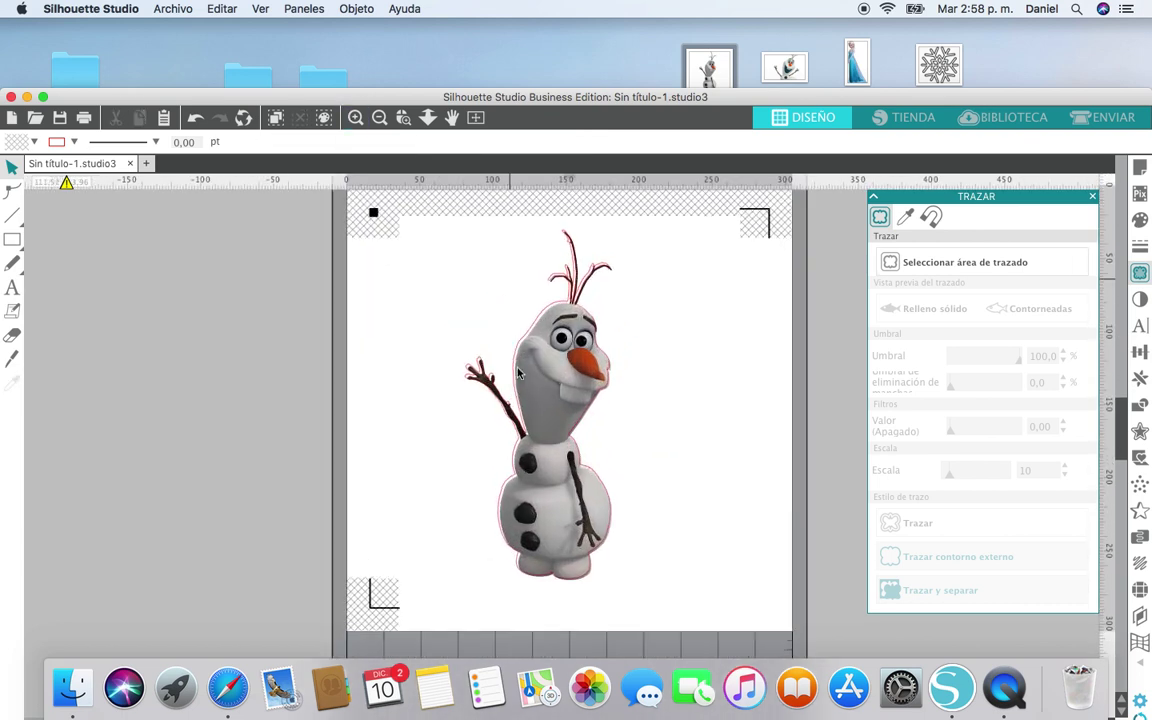
click(556, 397)
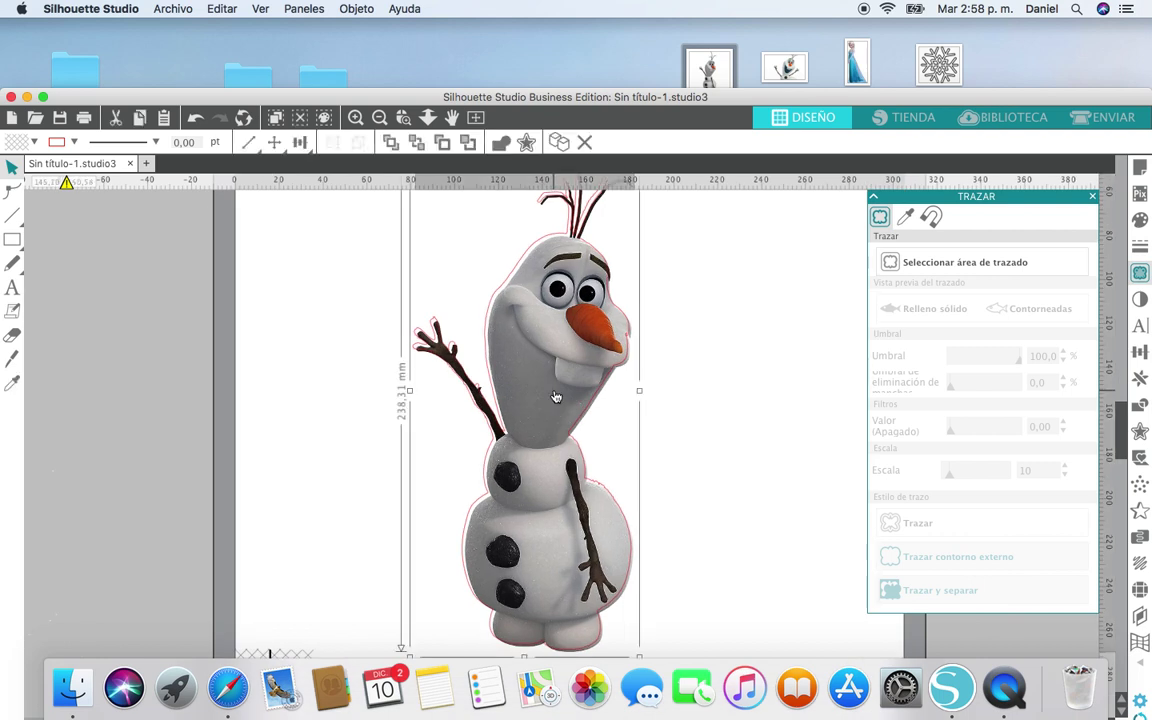
key(Left)
key(Left)
key(Left)
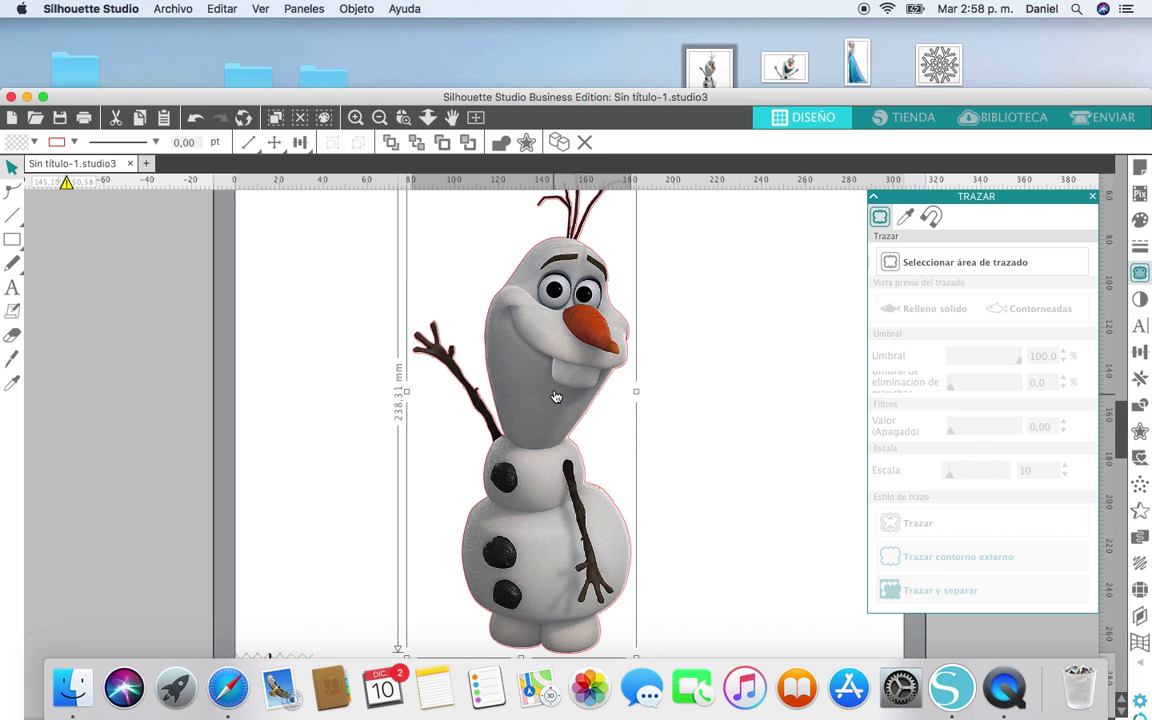
click(379, 118)
click(379, 118)
click(379, 118)
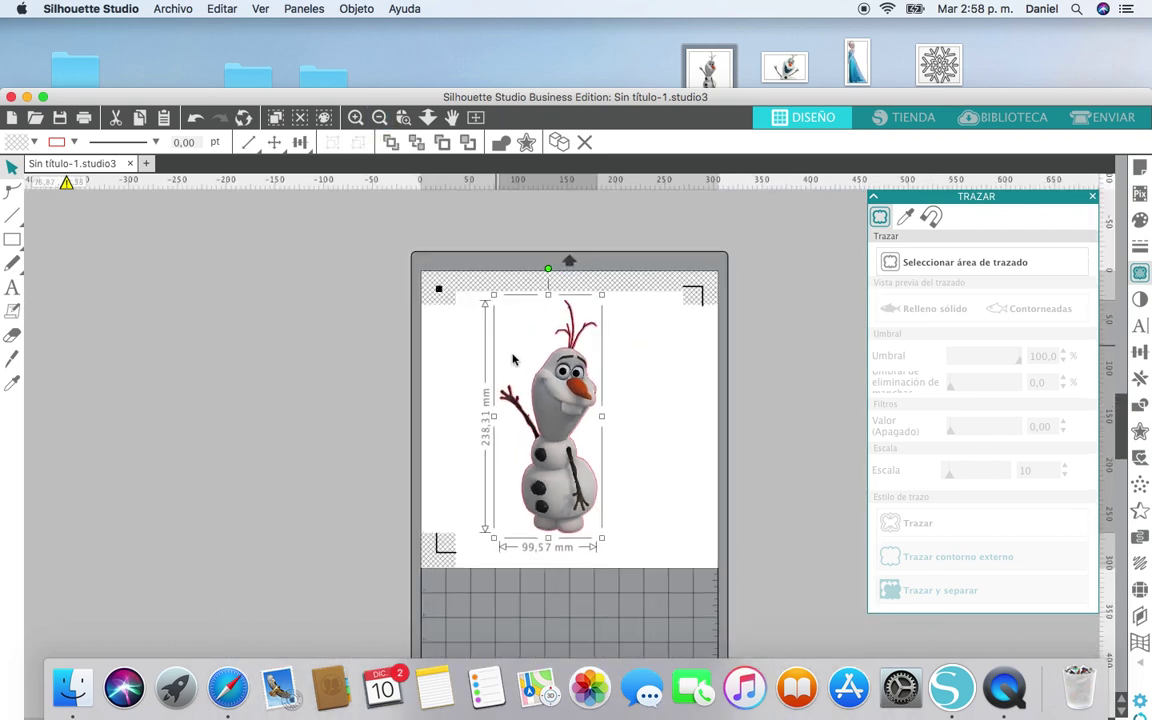
click(655, 460)
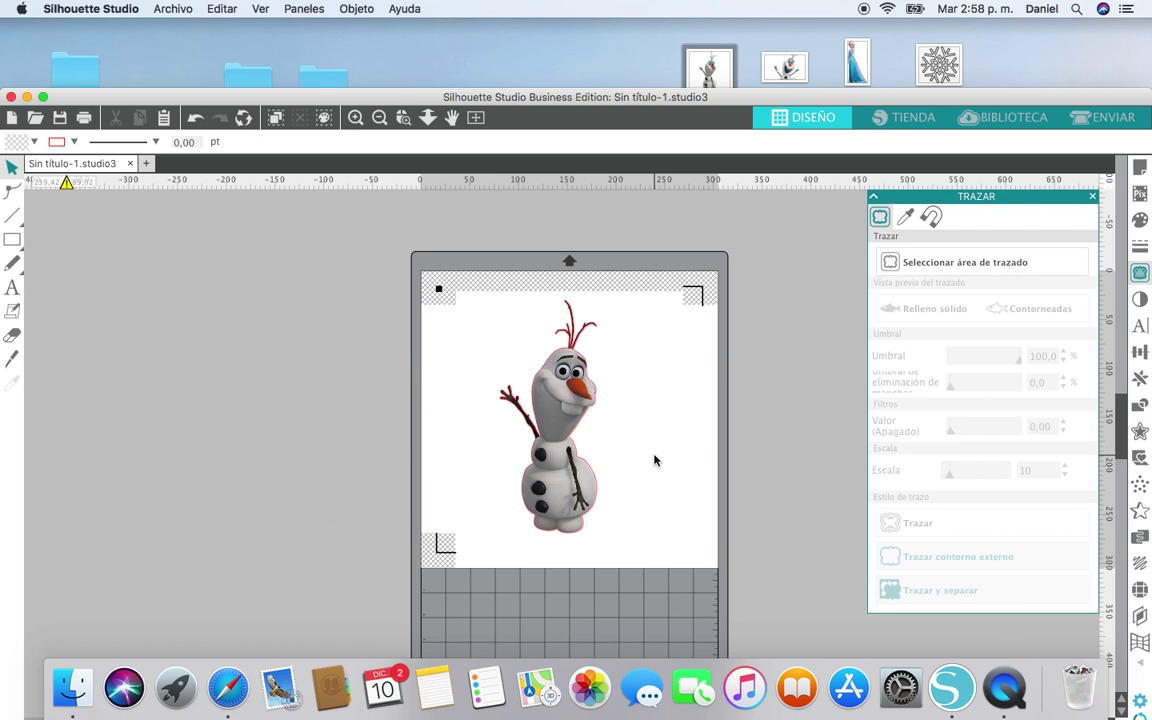
click(570, 414)
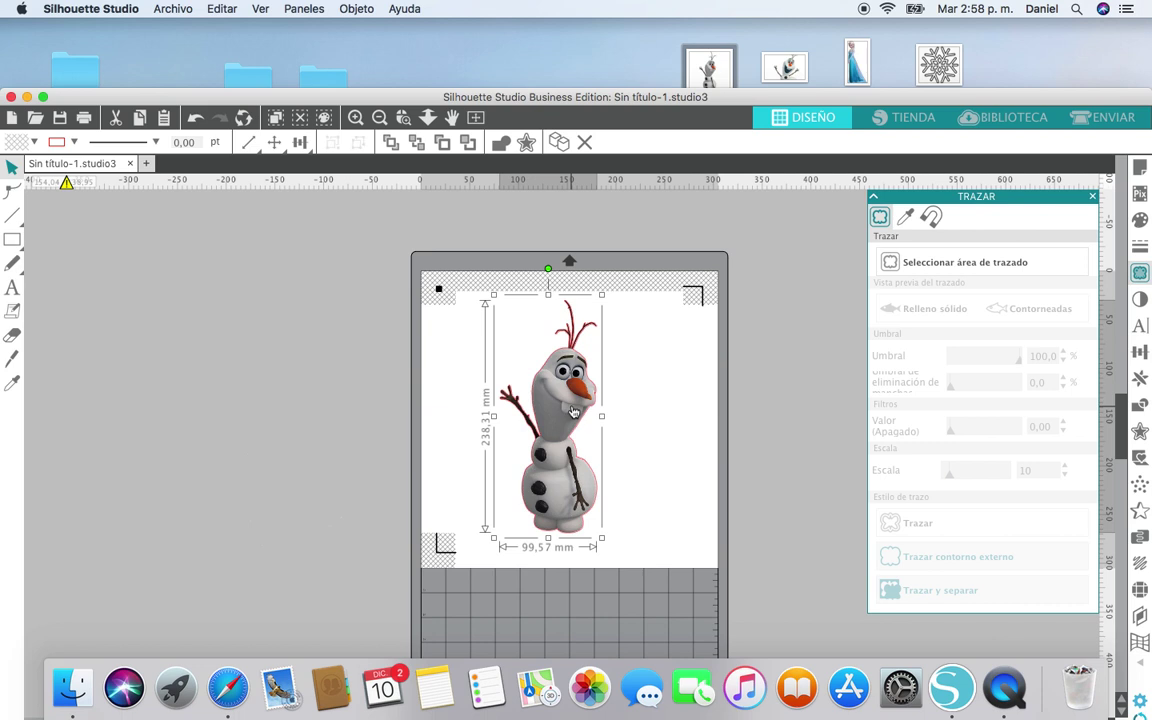
mouse_move(574, 414)
mouse_down()
mouse_move(458, 408)
mouse_move(441, 420)
mouse_up()
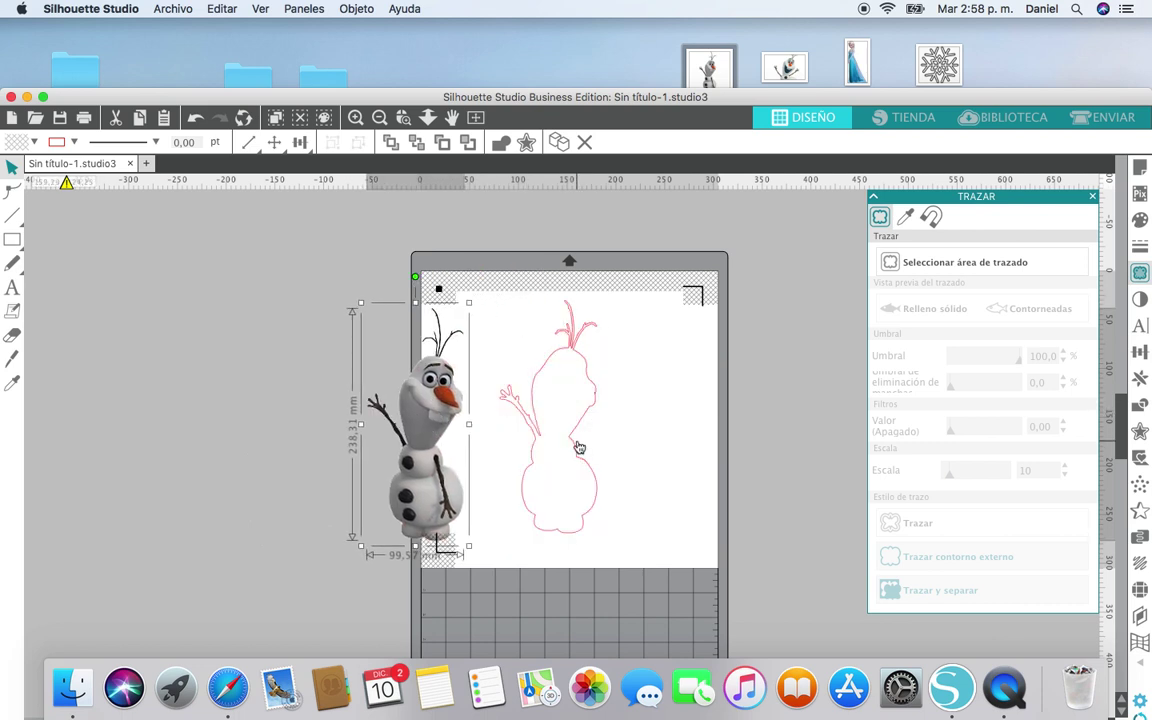
click(195, 117)
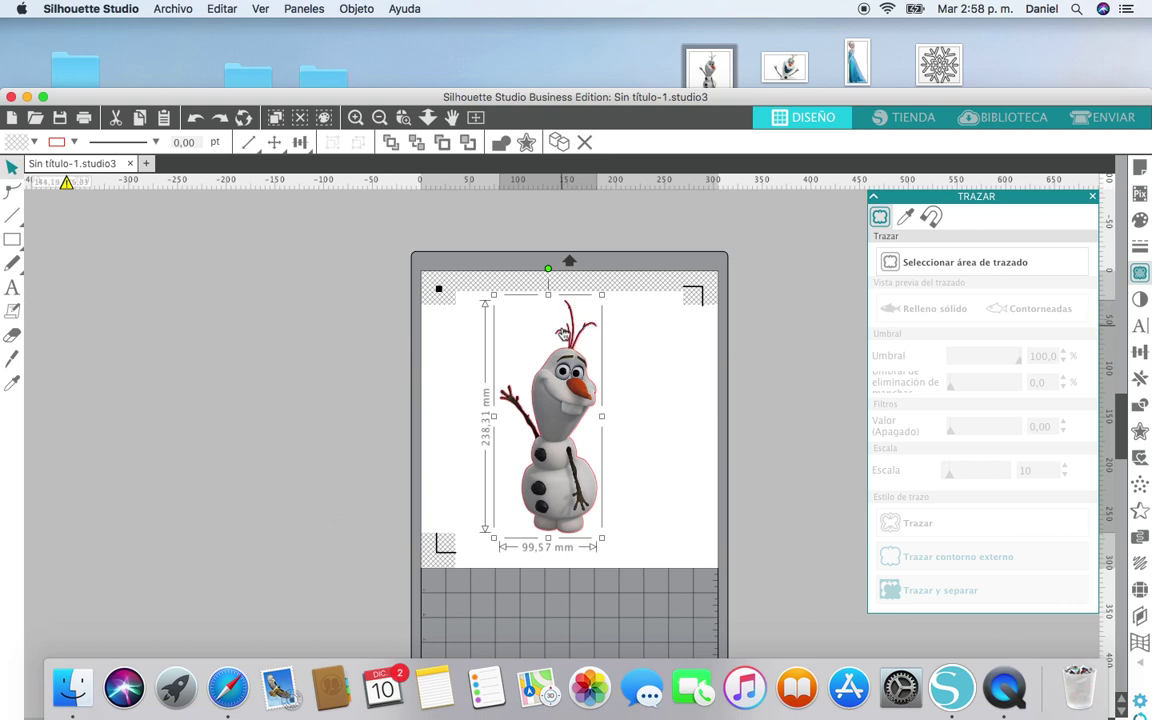
Pull the Olaf image off its outline and create an outward offset of the outline at a distance of 1 mm.
mouse_move(519, 366)
mouse_down()
mouse_move(471, 397)
mouse_move(391, 395)
mouse_up()
click(533, 342)
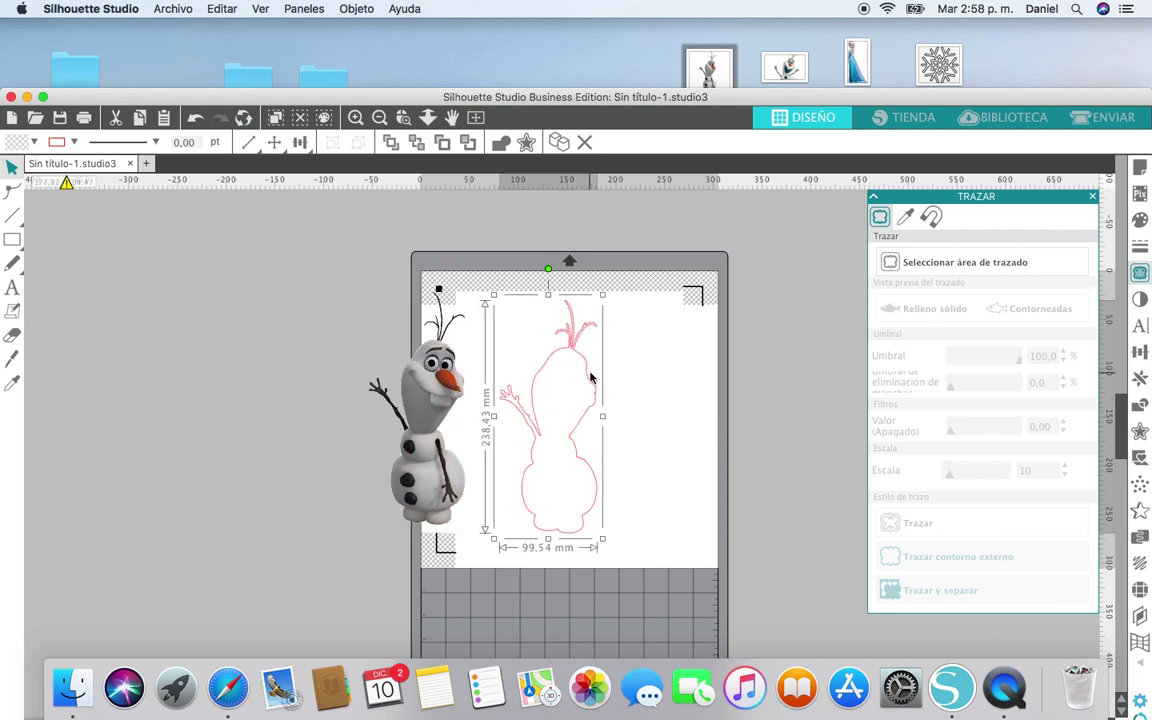
drag(754, 97, 706, 57)
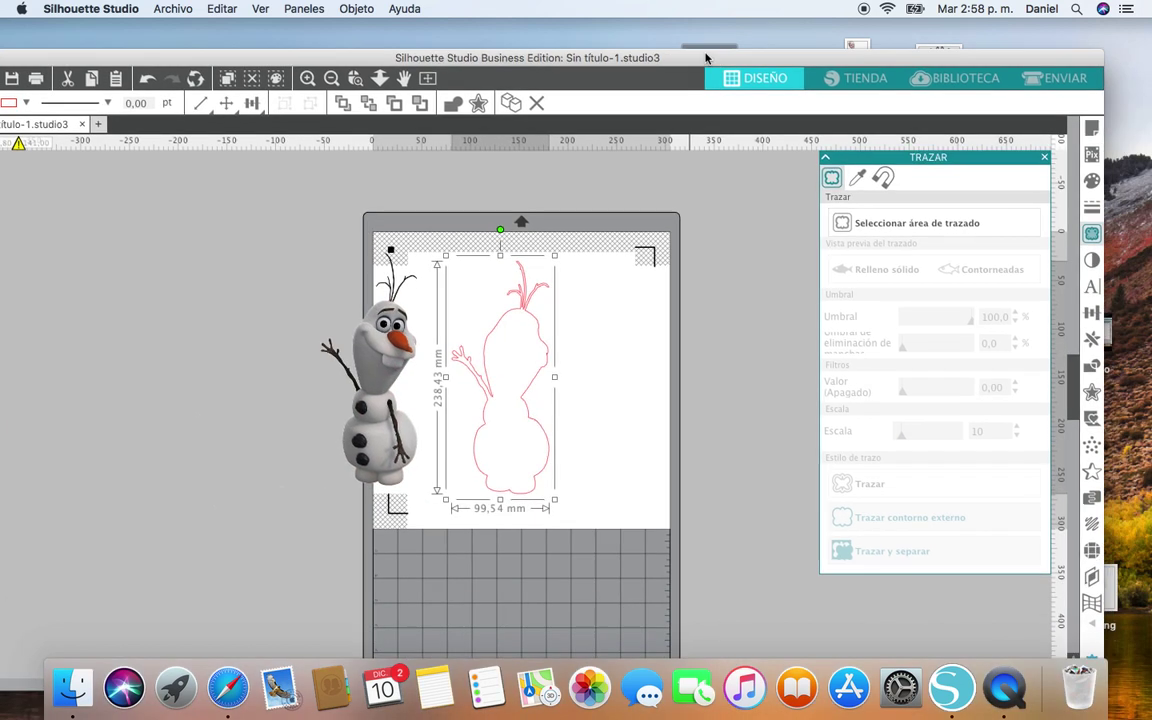
click(1093, 395)
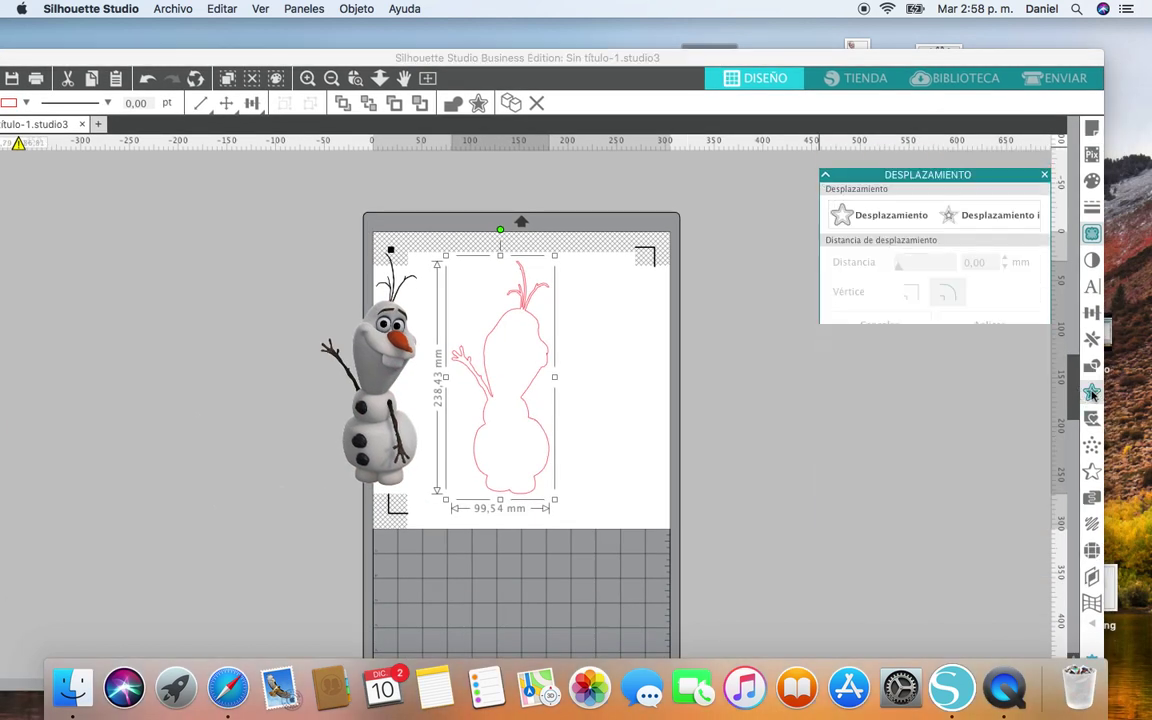
click(904, 200)
drag(987, 244, 944, 242)
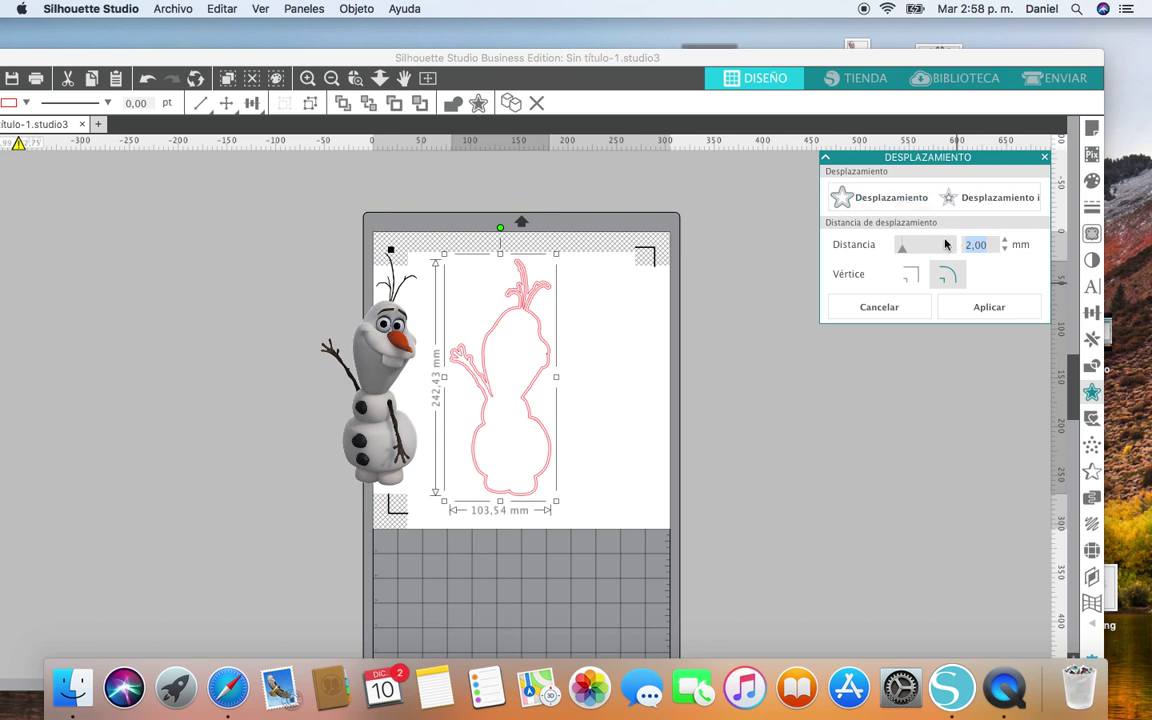
text(1)
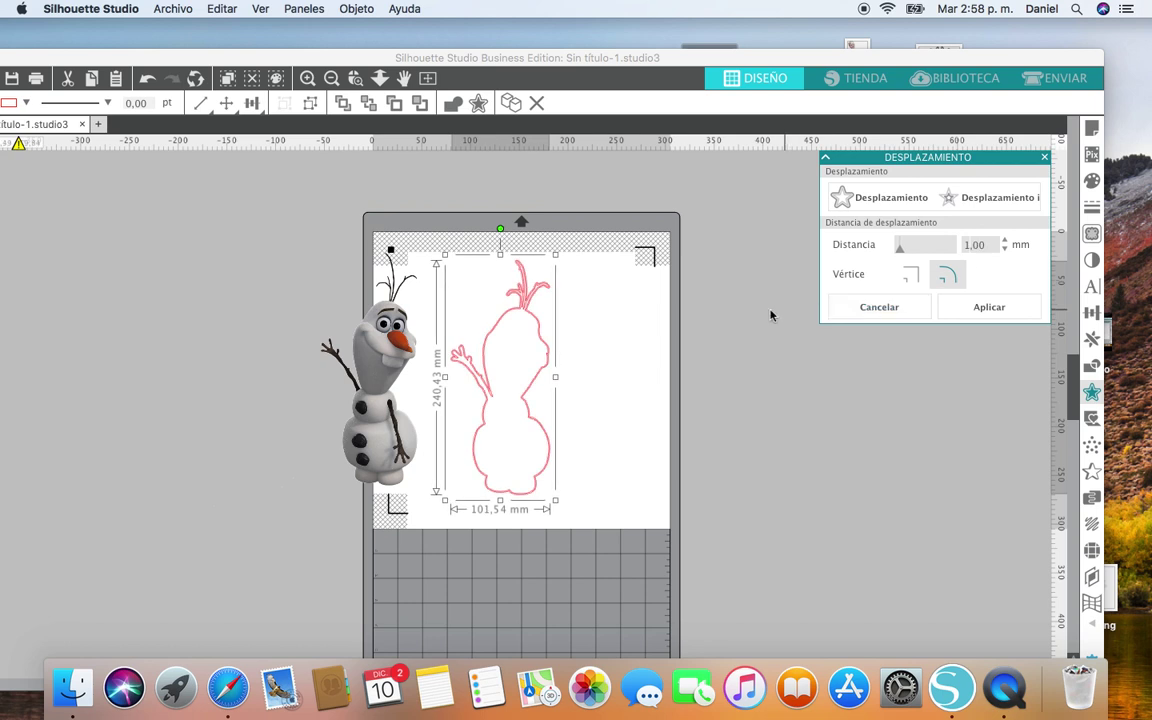
Move the original inner outline off the page and place the Olaf image inside the offset outline.
click(535, 318)
drag(535, 318, 772, 318)
drag(363, 378, 501, 370)
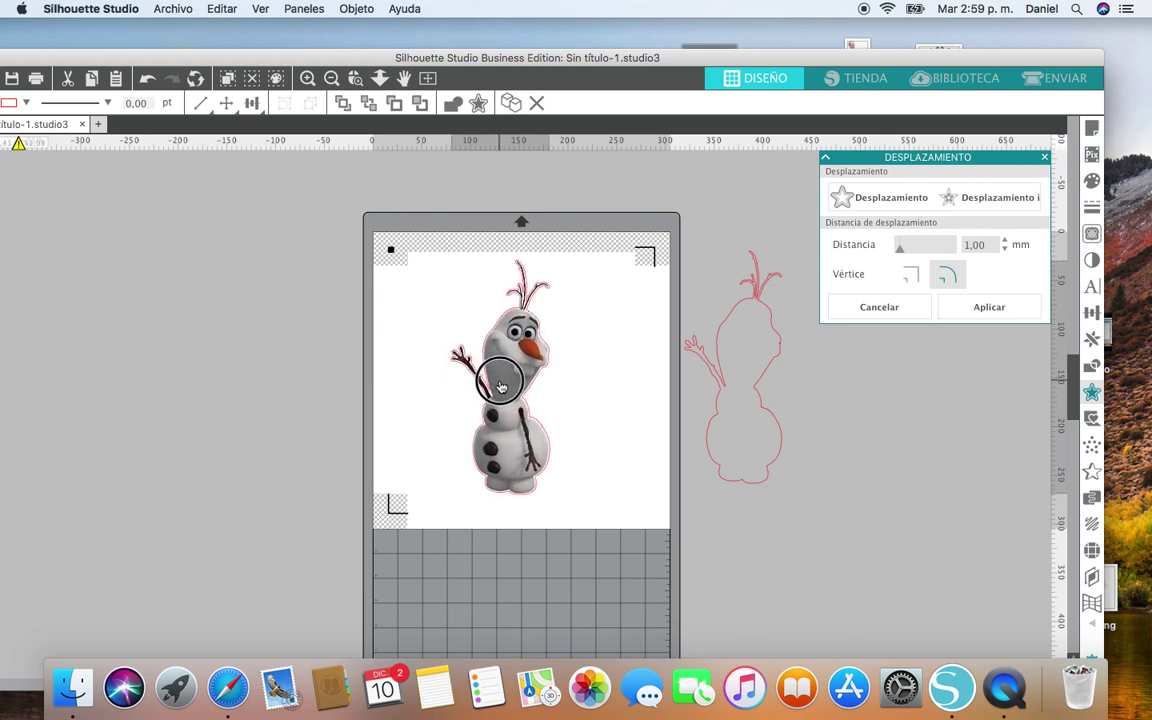
Delete the original Olaf outline lying beside the page.
click(609, 422)
click(735, 479)
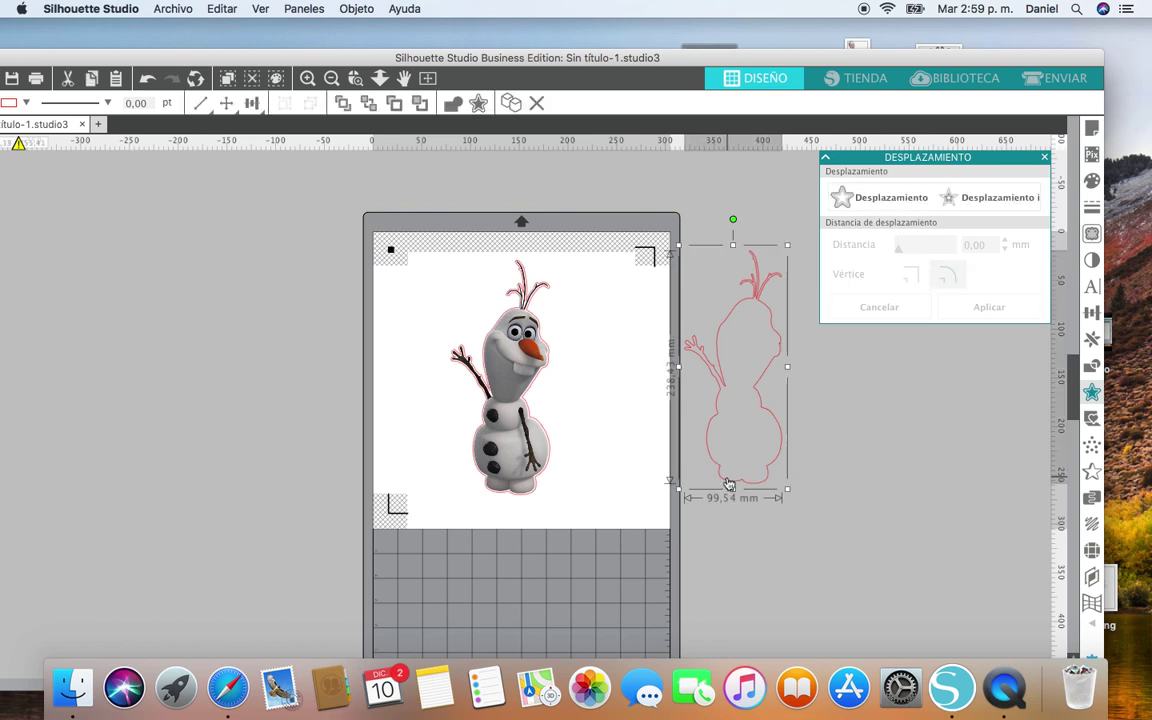
key(Delete)
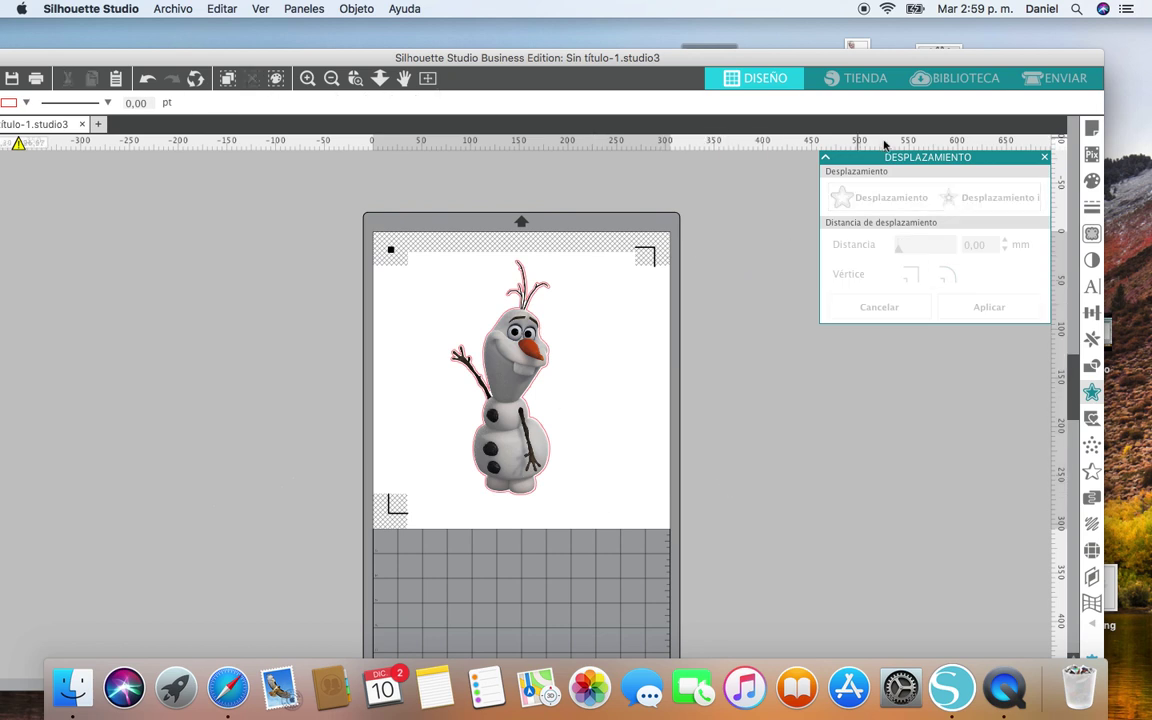
Open the send setup for cutting the Olaf page.
click(1068, 80)
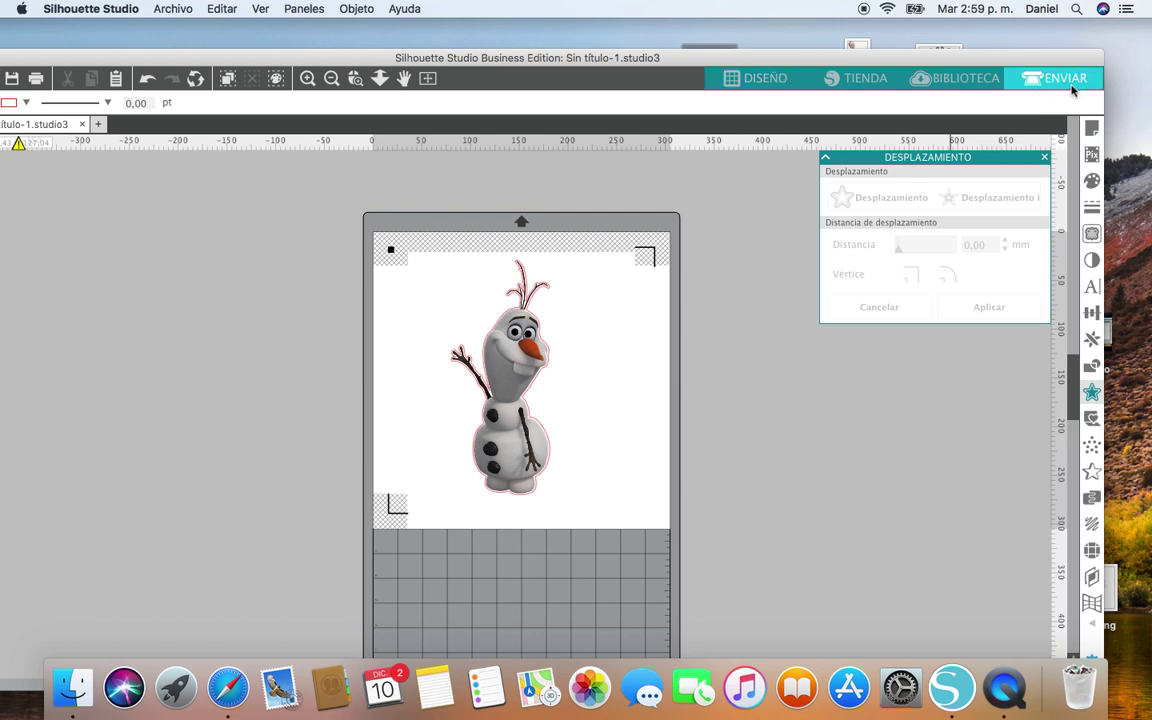